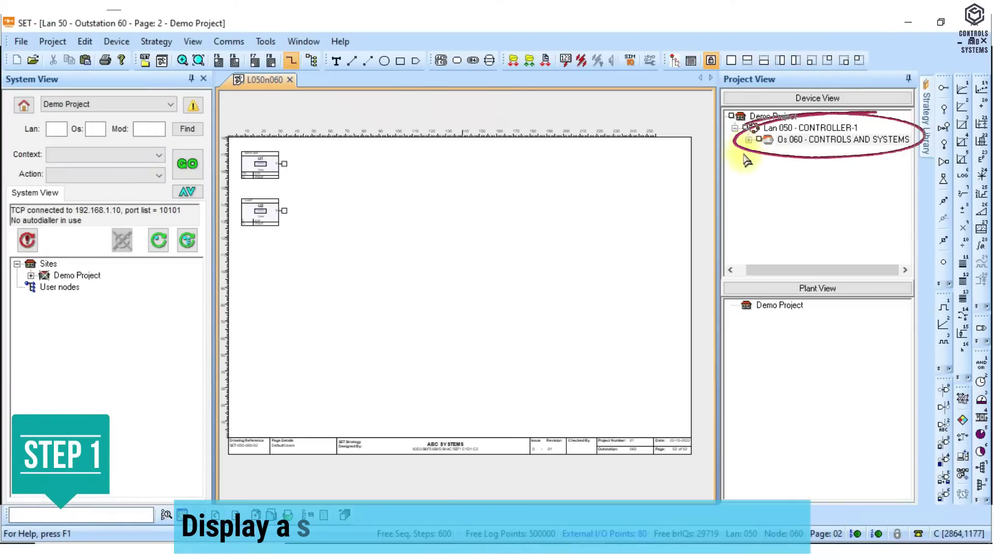
# - Expand outstation 060 under Lan 050 in the device tree and open the Display and Directory Setup
pyautogui.click(749, 140)
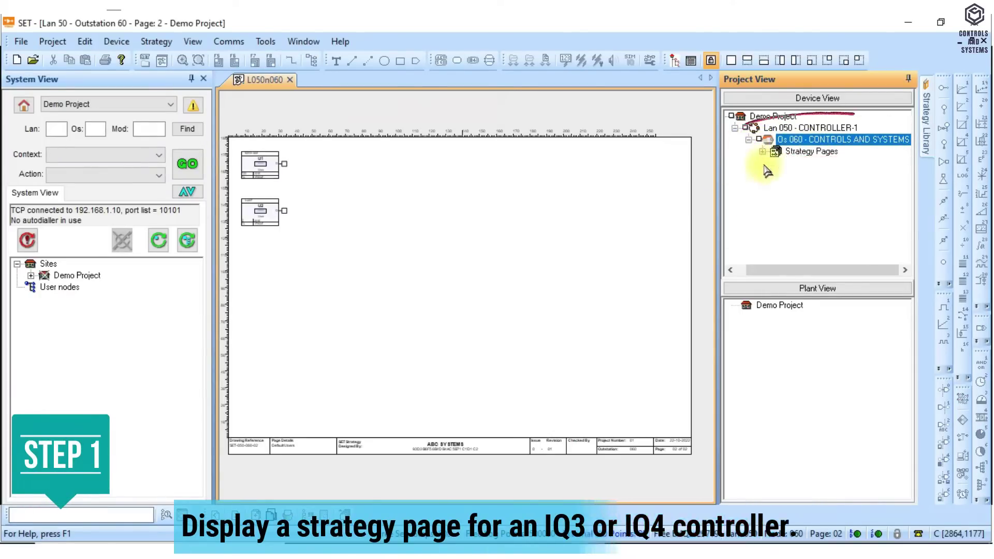
pyautogui.click(312, 61)
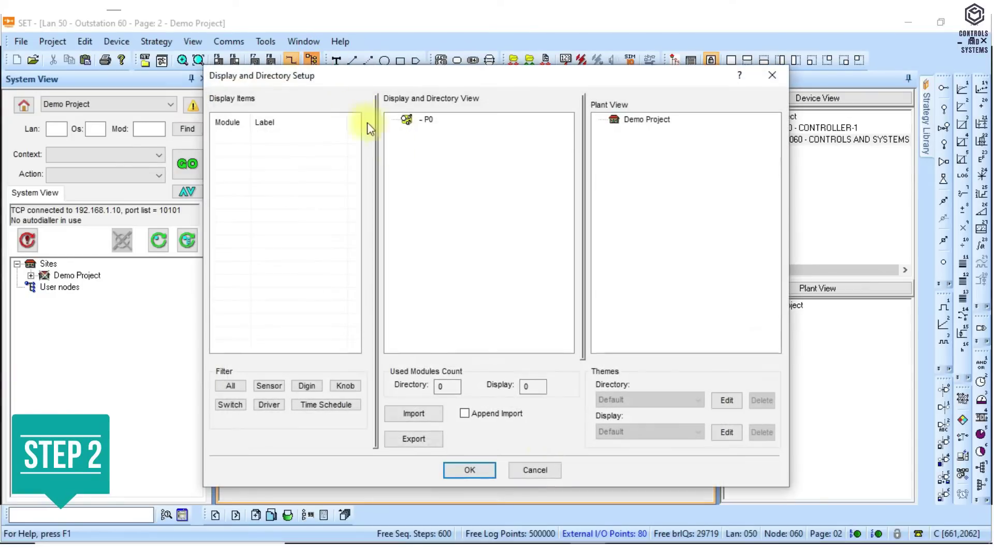
pyautogui.click(546, 479)
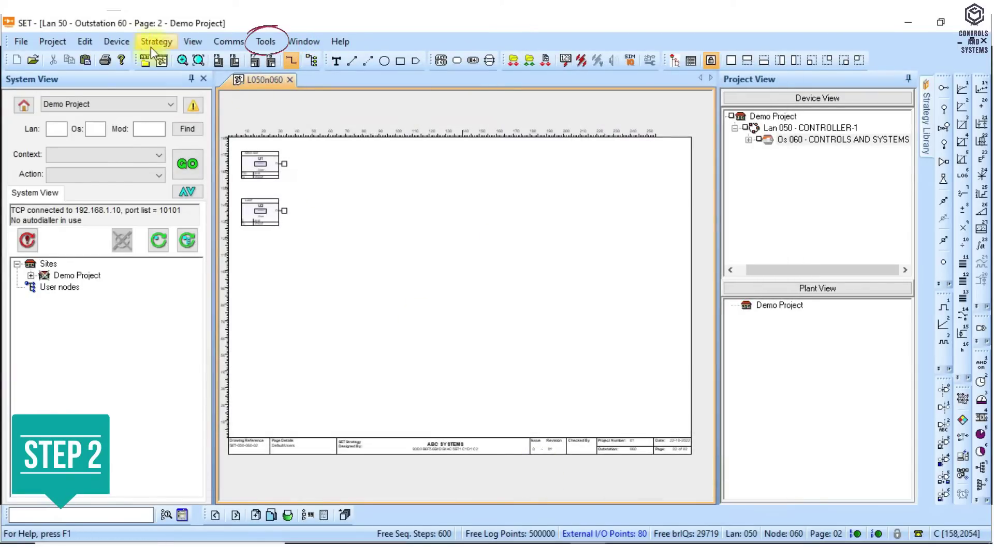
pyautogui.click(257, 42)
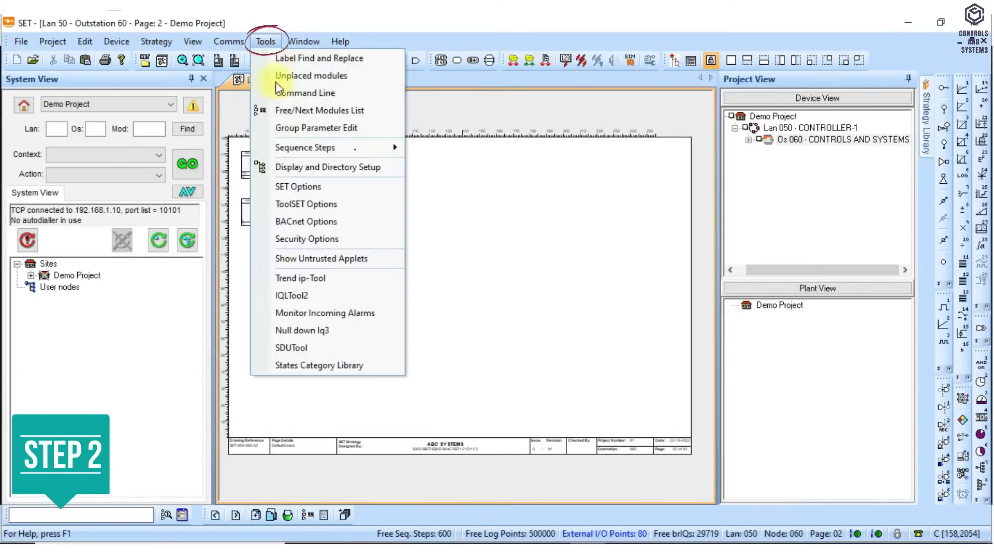
pyautogui.click(386, 172)
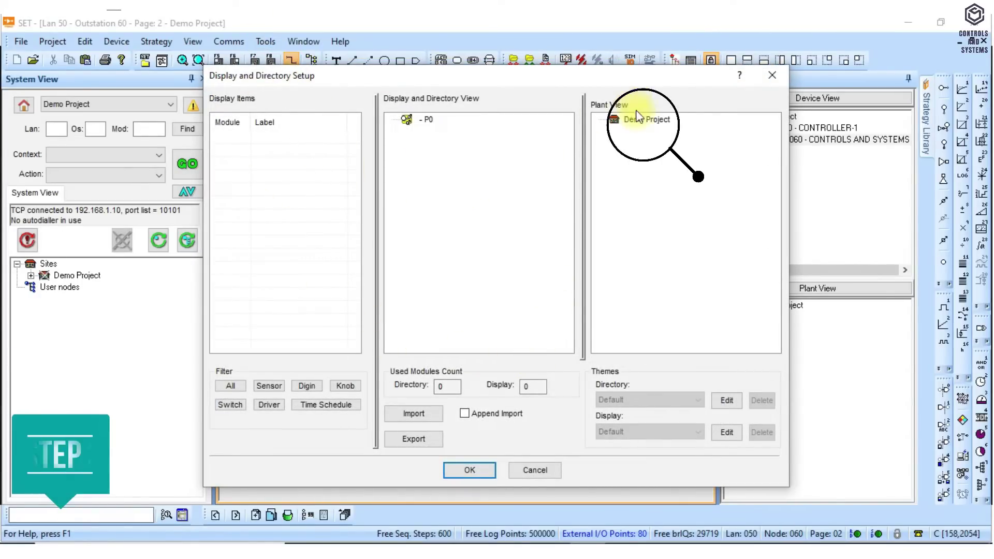
# - Select Demo Project in the plant view and open its default directory theme for editing
pyautogui.click(645, 120)
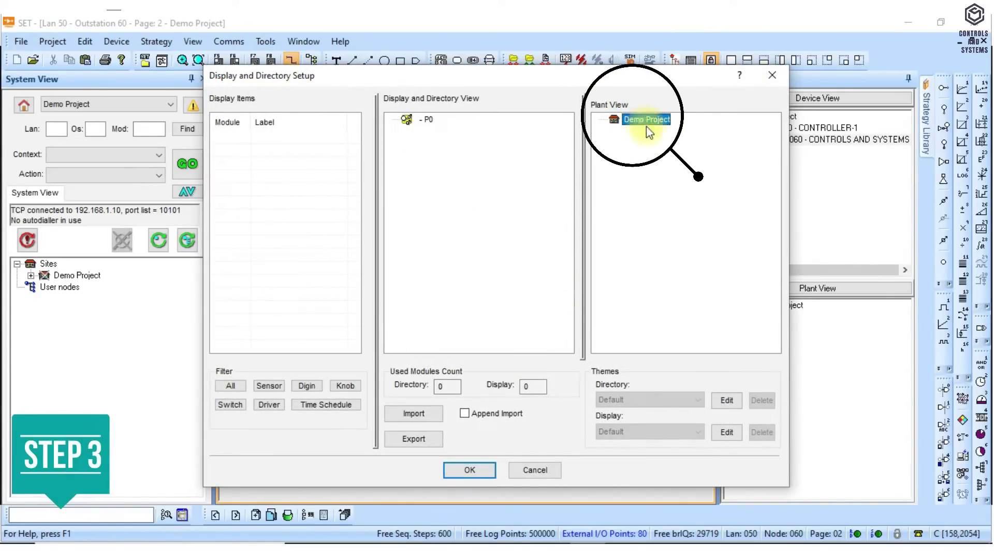
pyautogui.click(739, 403)
pyautogui.moveTo(690, 316); pyautogui.dragTo(469, 157)
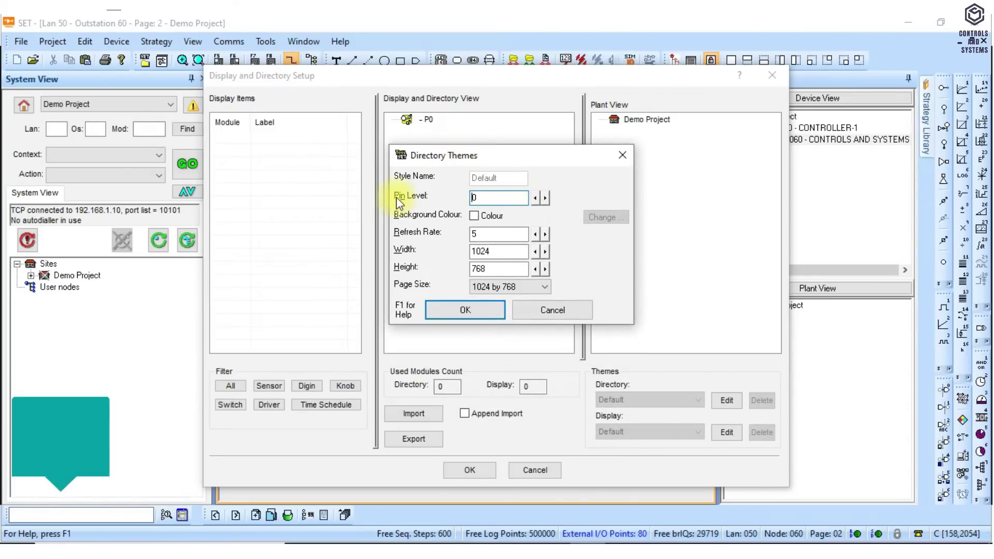
# - Try a pin level of 99 for the directory theme and return it to 0
pyautogui.click(551, 195)
pyautogui.click(545, 197)
pyautogui.click(545, 197)
pyautogui.click(545, 198)
pyautogui.click(543, 199)
pyautogui.click(546, 197)
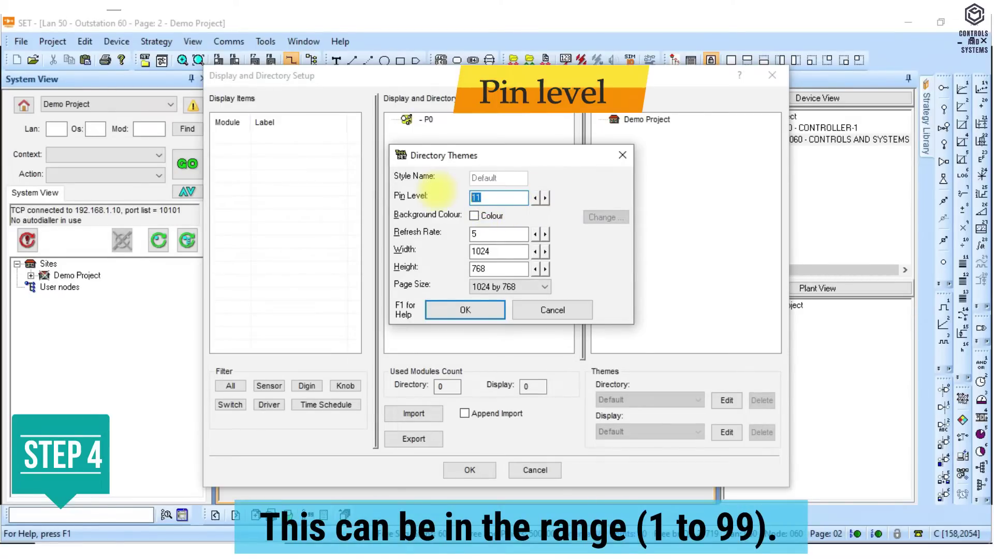
pyautogui.write('99')
pyautogui.doubleClick(502, 202)
pyautogui.write('0')
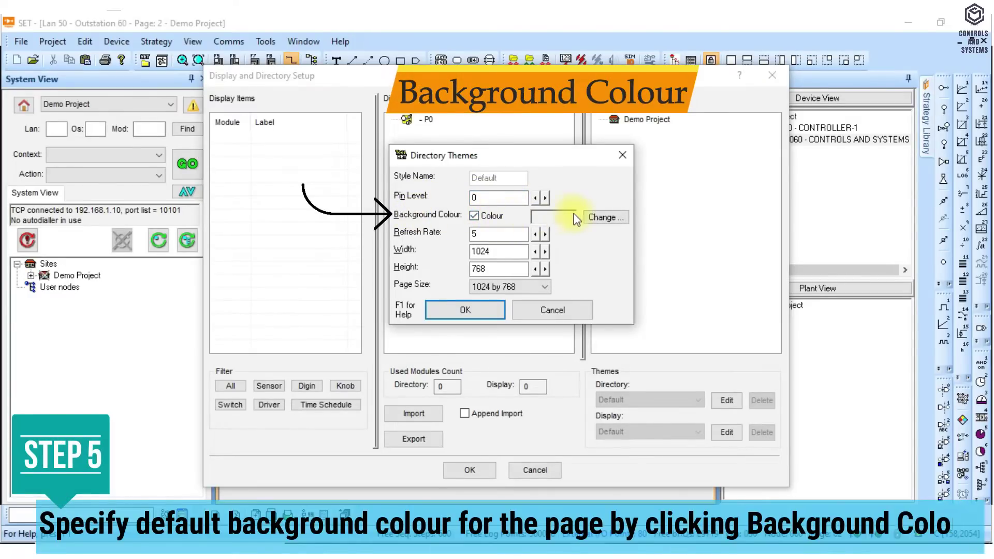
# - Try white as the directory theme's background colour and disable the background colour again
pyautogui.click(604, 217)
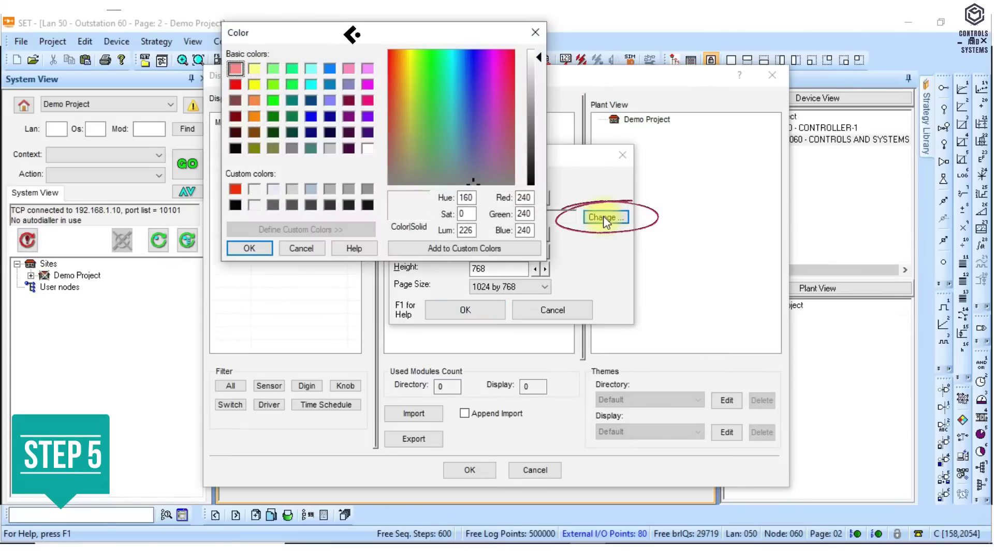
pyautogui.click(349, 68)
pyautogui.click(368, 69)
pyautogui.click(348, 133)
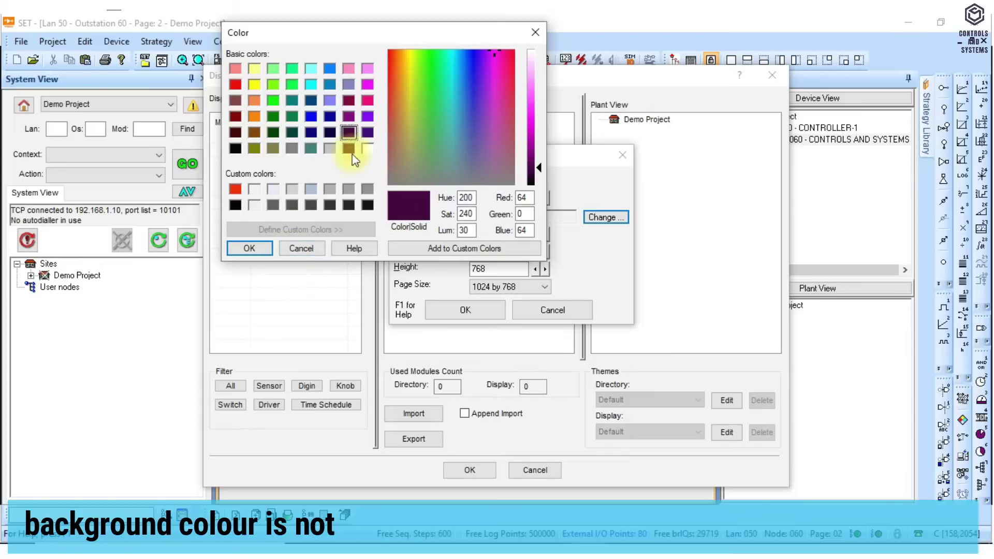
pyautogui.click(368, 149)
pyautogui.click(249, 248)
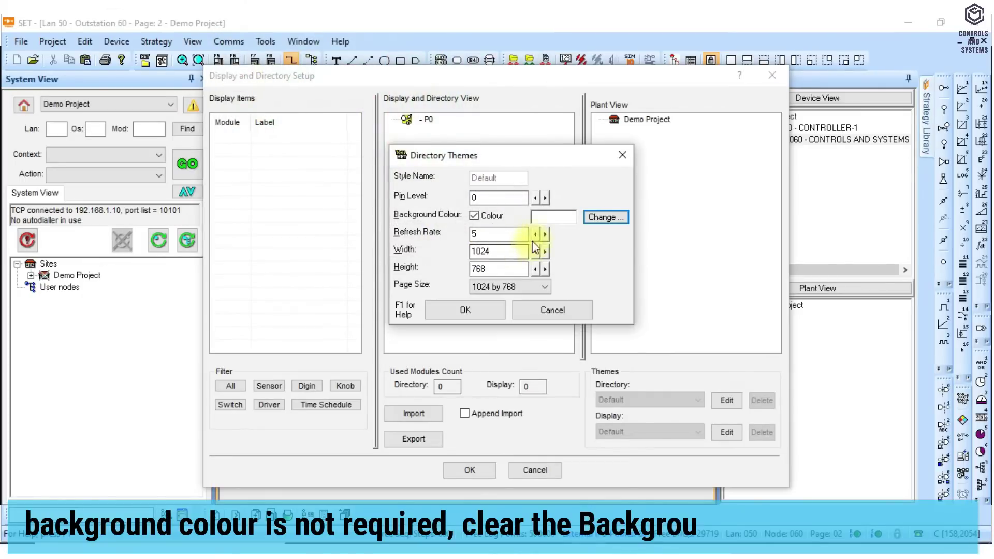
pyautogui.click(474, 216)
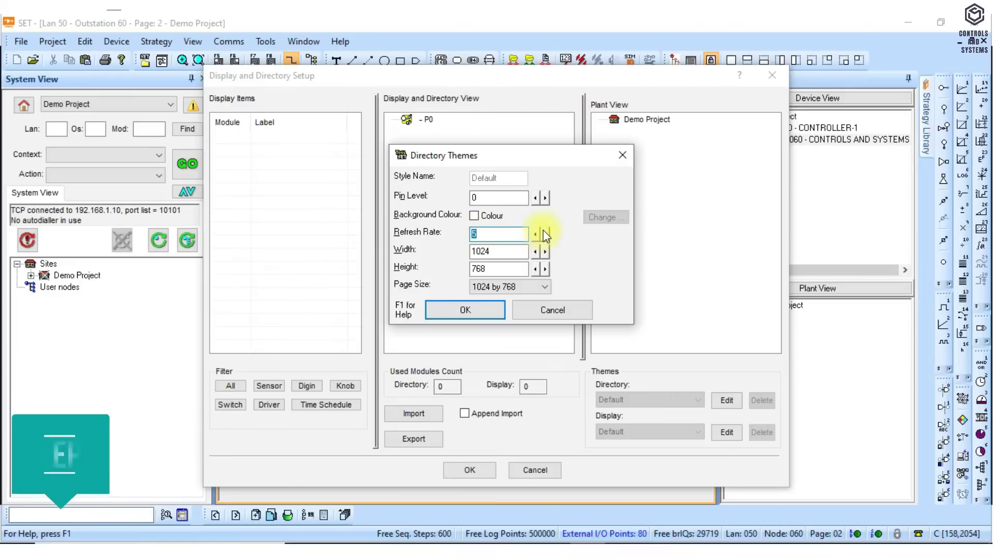
# - Try other refresh rates for the directory theme and return the rate to 5
pyautogui.click(545, 234)
pyautogui.click(545, 234)
pyautogui.click(545, 234)
pyautogui.click(546, 234)
pyautogui.click(545, 234)
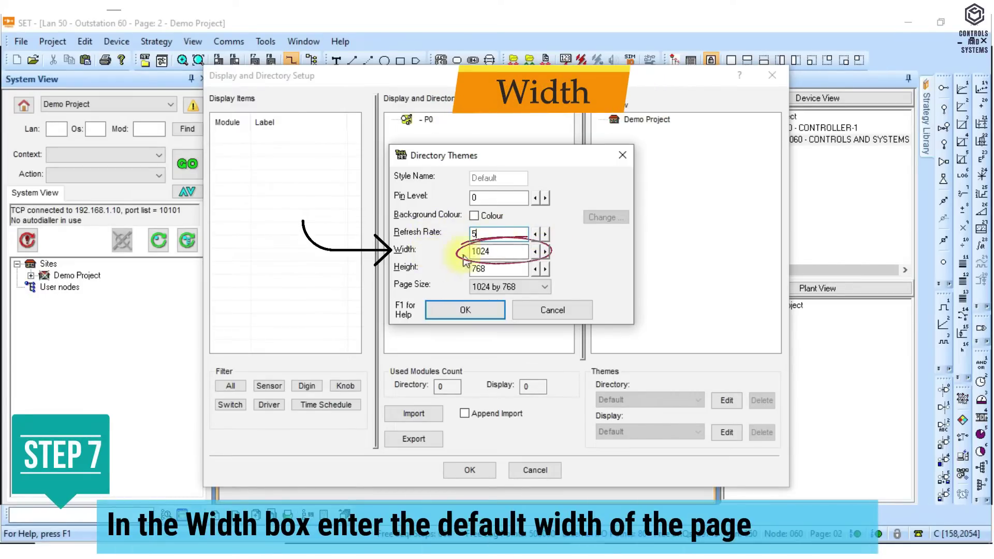
# - Try a larger default page width for the directory theme and return it to 1024
pyautogui.doubleClick(496, 254)
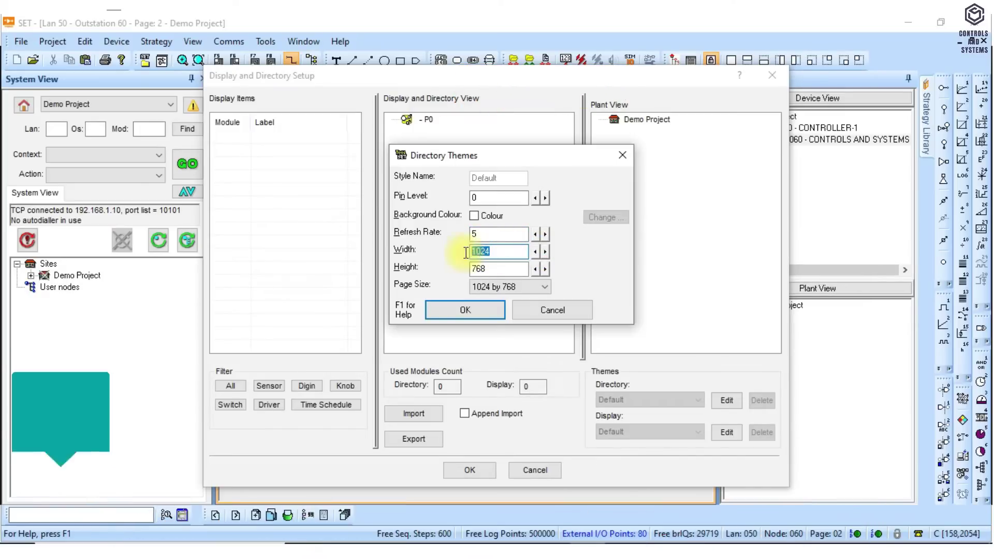
pyautogui.click(545, 251)
pyautogui.click(545, 251)
pyautogui.click(545, 251)
pyautogui.click(545, 251)
pyautogui.click(536, 251)
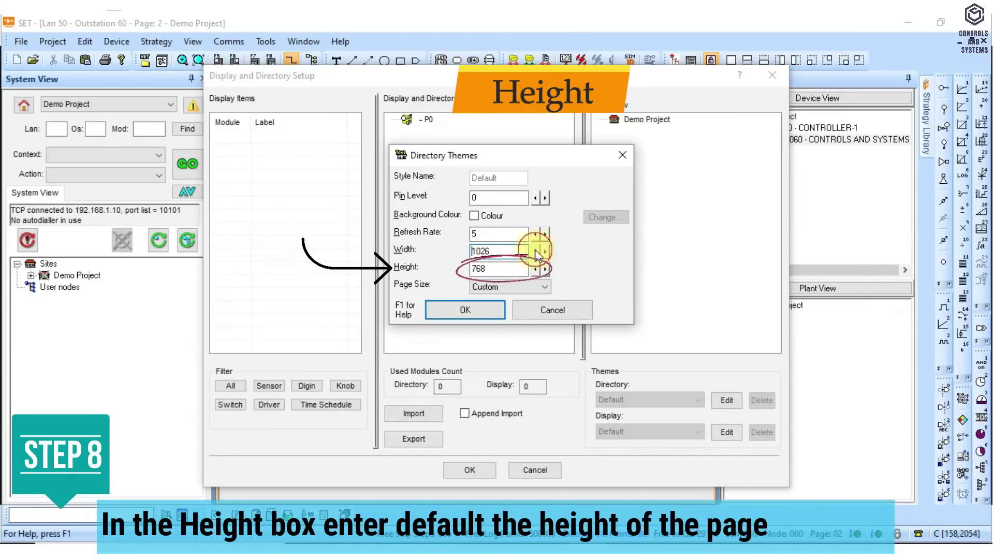
pyautogui.click(536, 251)
pyautogui.click(535, 251)
pyautogui.click(536, 251)
# - Try adjusting the directory theme's default page height and return it to 768
pyautogui.doubleClick(493, 269)
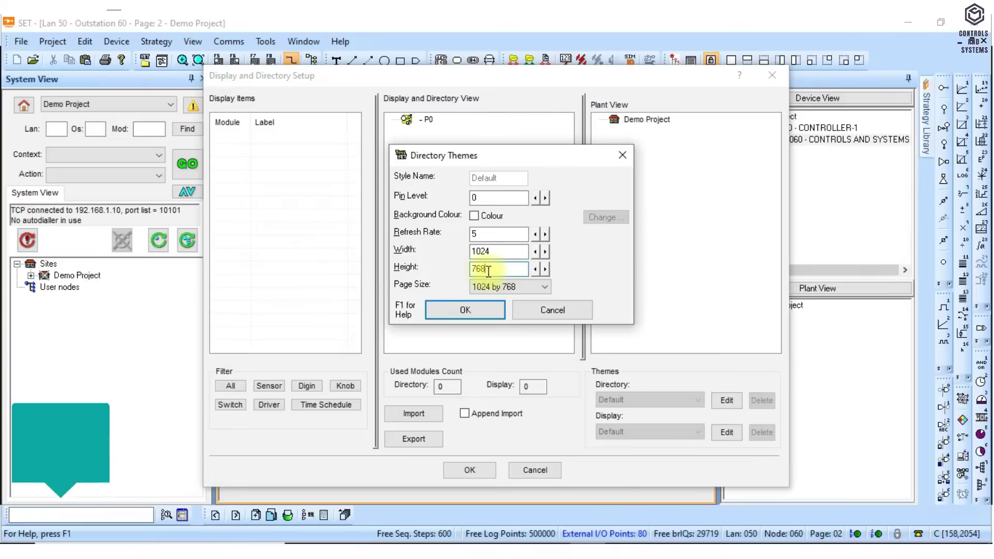
pyautogui.click(546, 269)
pyautogui.click(535, 270)
pyautogui.click(535, 269)
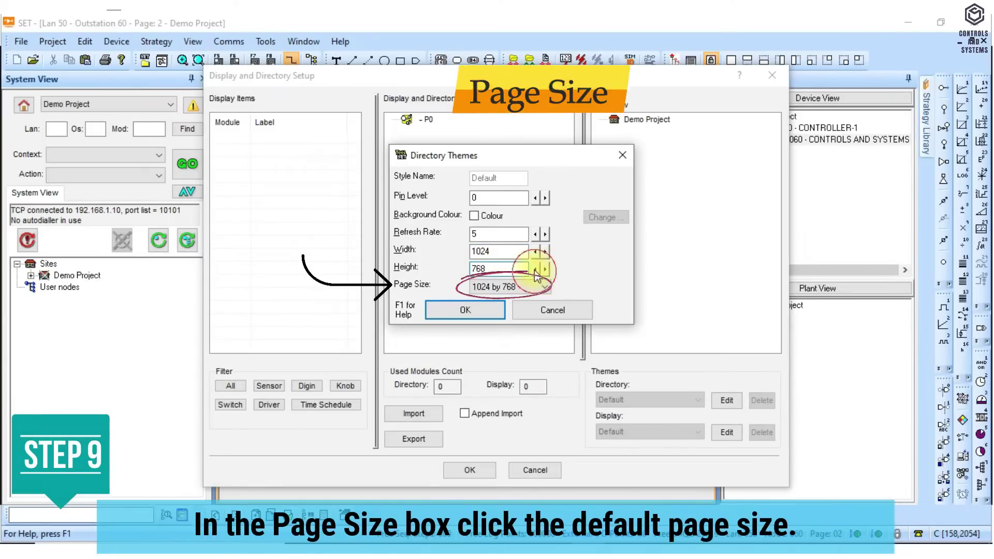
# - Choose 1024 by 768 as the default page size and accept the directory theme settings
pyautogui.click(499, 287)
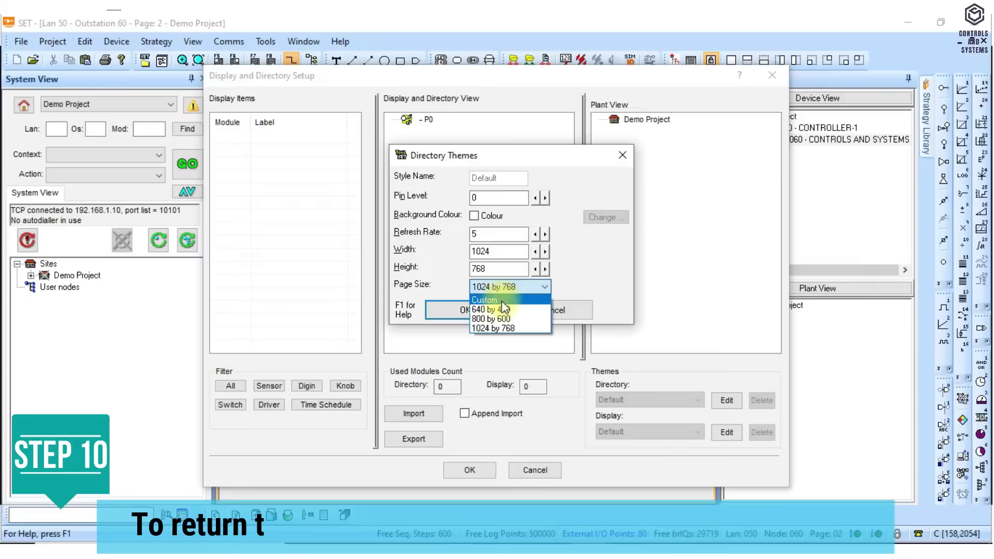
pyautogui.click(518, 327)
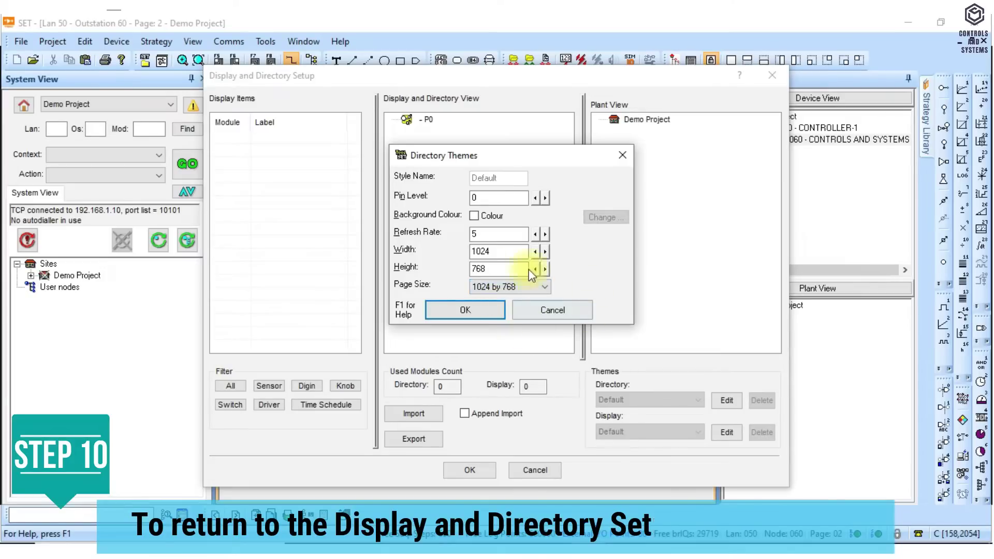
pyautogui.click(476, 318)
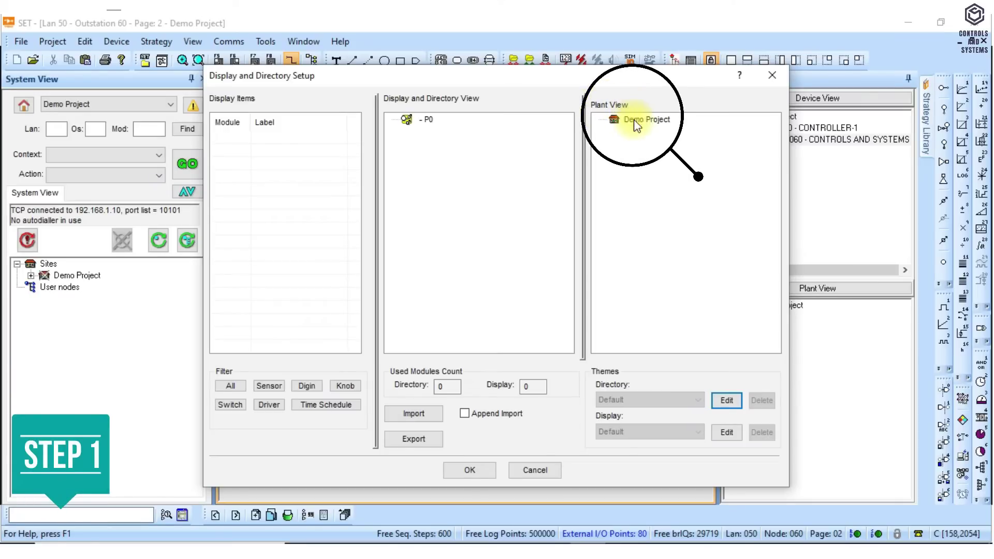
# - Select Demo Project in the plant view and open its default display theme for editing
pyautogui.click(636, 125)
pyautogui.click(738, 435)
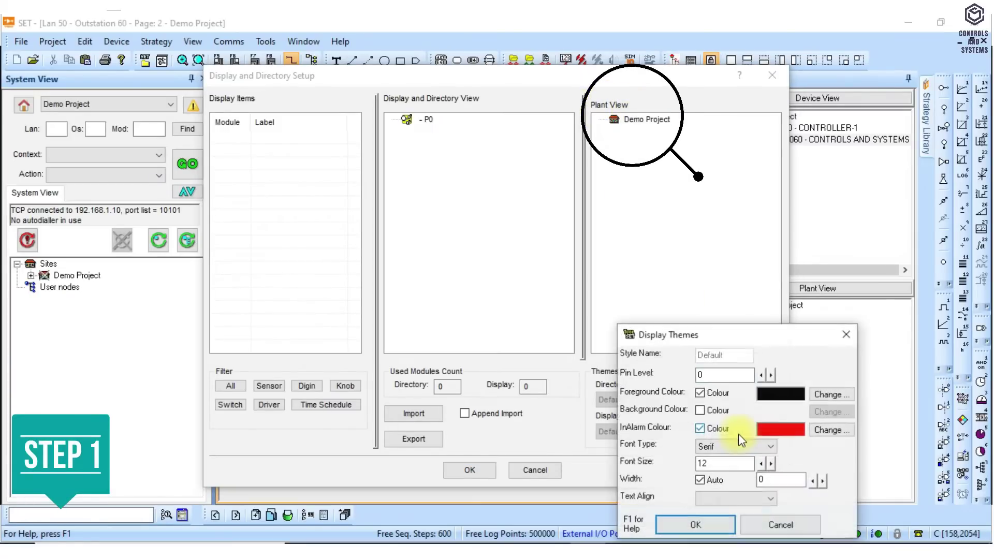
pyautogui.moveTo(726, 333); pyautogui.dragTo(504, 143)
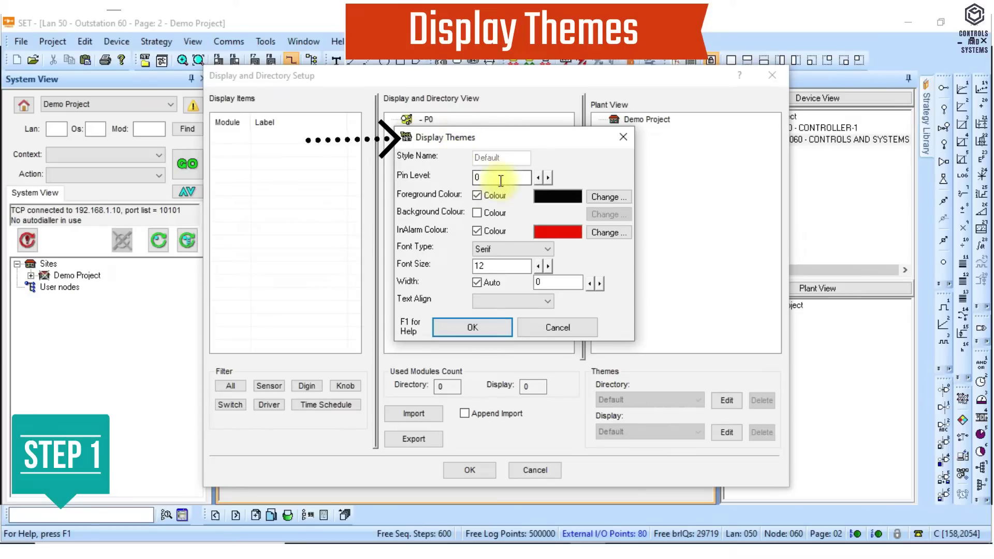
# - Try higher pin levels for the display theme and return the level to 0
pyautogui.click(548, 178)
pyautogui.click(548, 177)
pyautogui.click(547, 178)
pyautogui.click(538, 179)
pyautogui.click(539, 178)
pyautogui.click(476, 179)
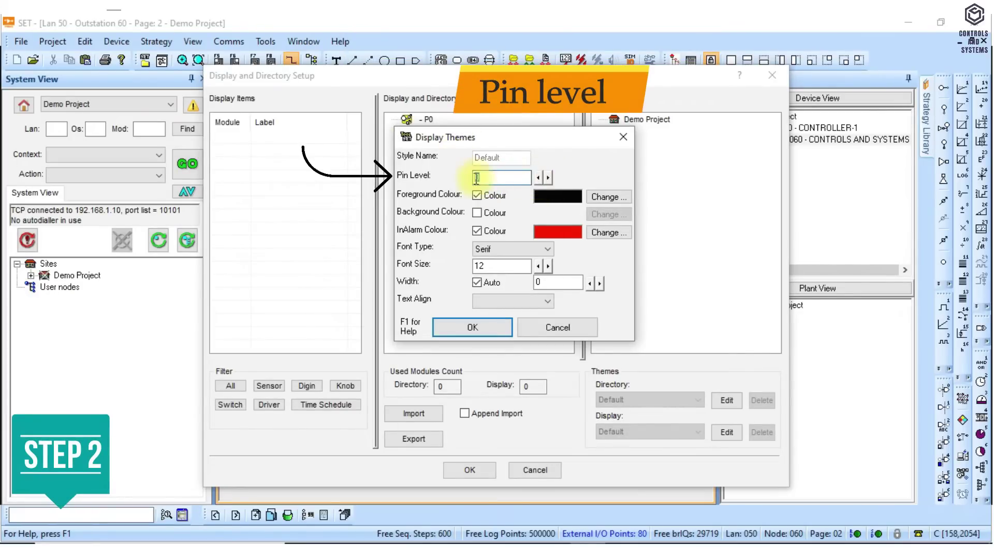
pyautogui.click(496, 197)
pyautogui.click(547, 177)
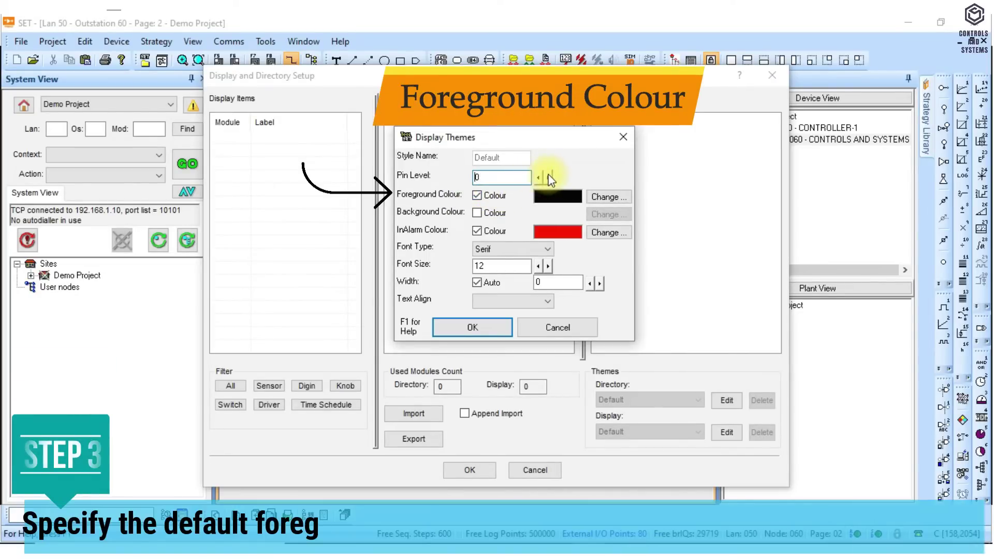
pyautogui.click(541, 176)
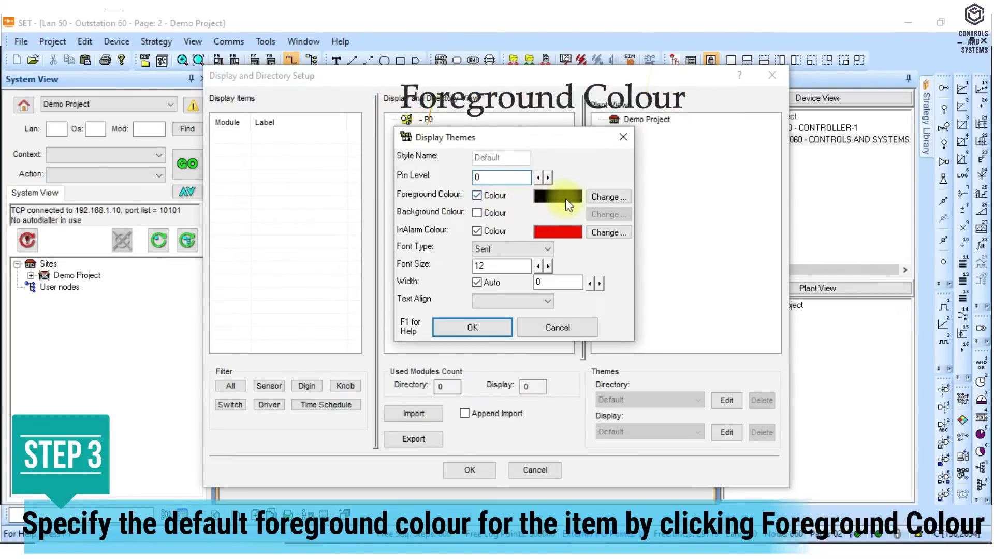
# - Set the display theme's foreground colour to white and disable the foreground colour option
pyautogui.click(610, 198)
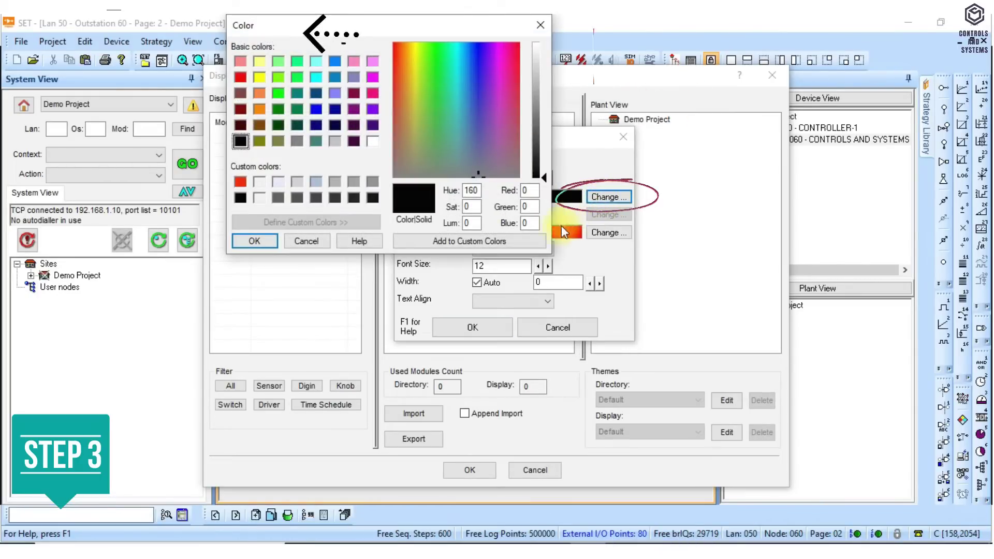
pyautogui.moveTo(369, 23); pyautogui.dragTo(455, 127)
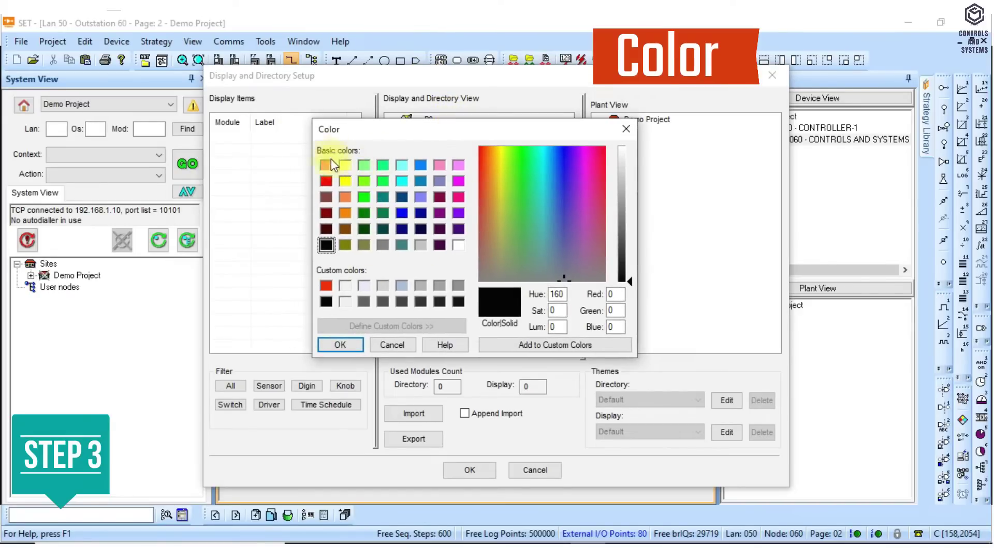
pyautogui.click(458, 245)
pyautogui.click(348, 345)
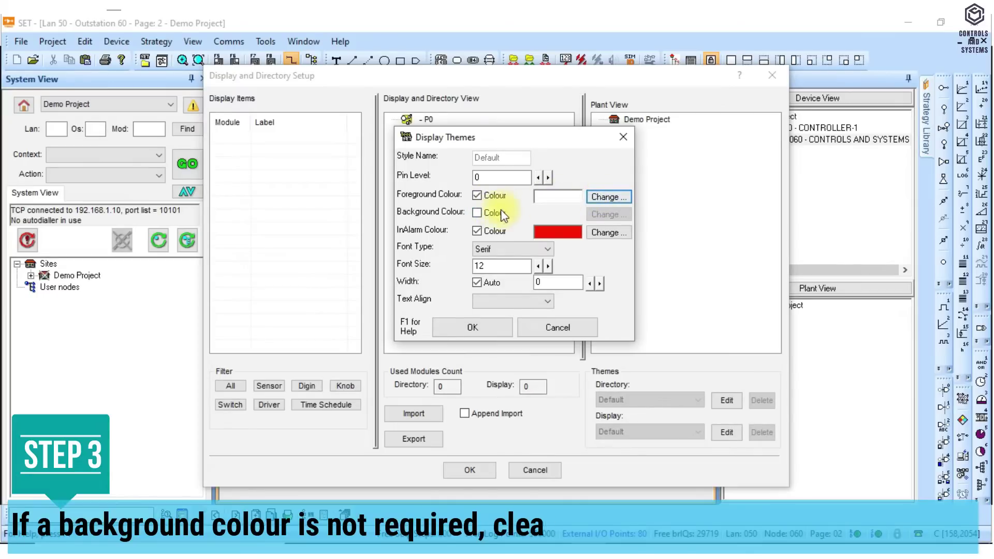
pyautogui.click(477, 196)
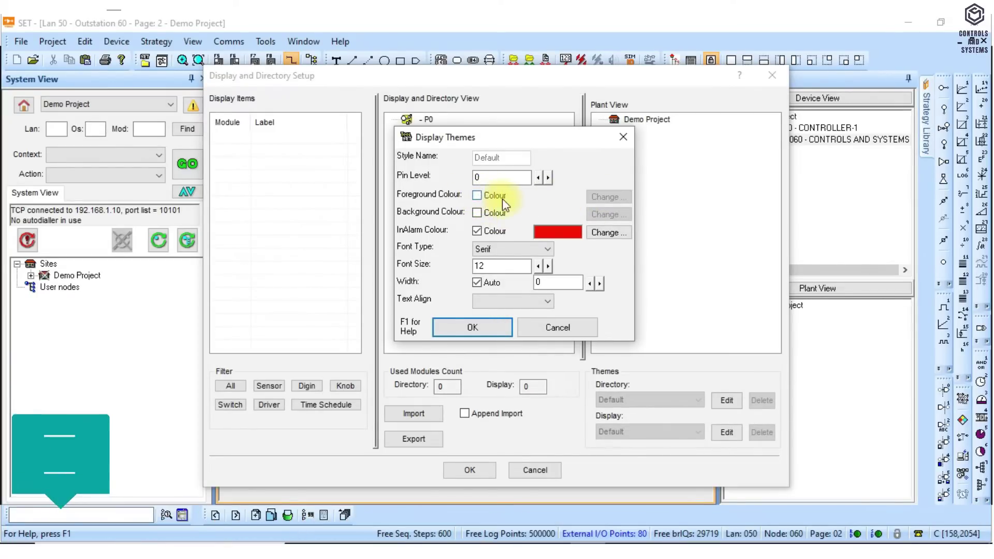
# - Enable the display theme's background colour and set it to orange (red 255, green 128, blue 64)
pyautogui.click(477, 213)
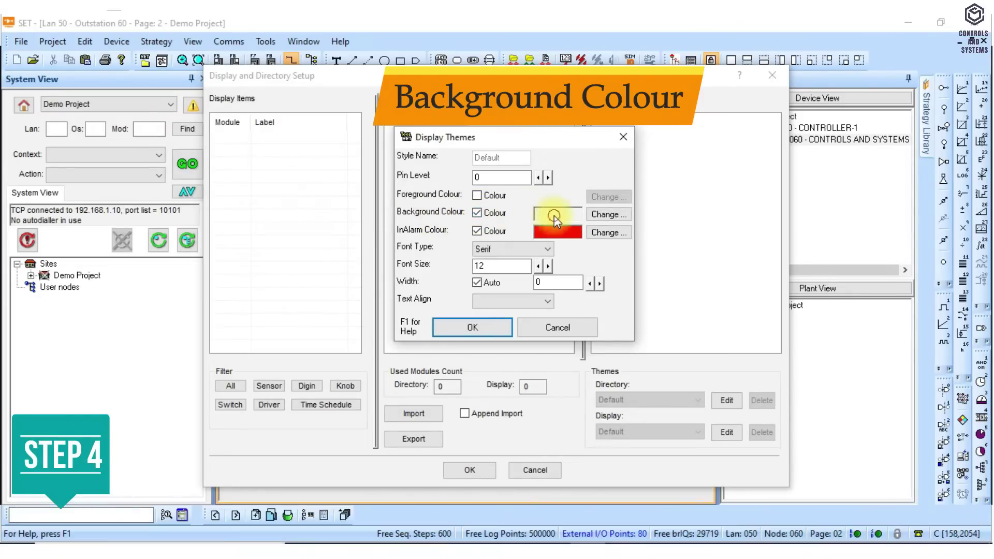
pyautogui.click(606, 215)
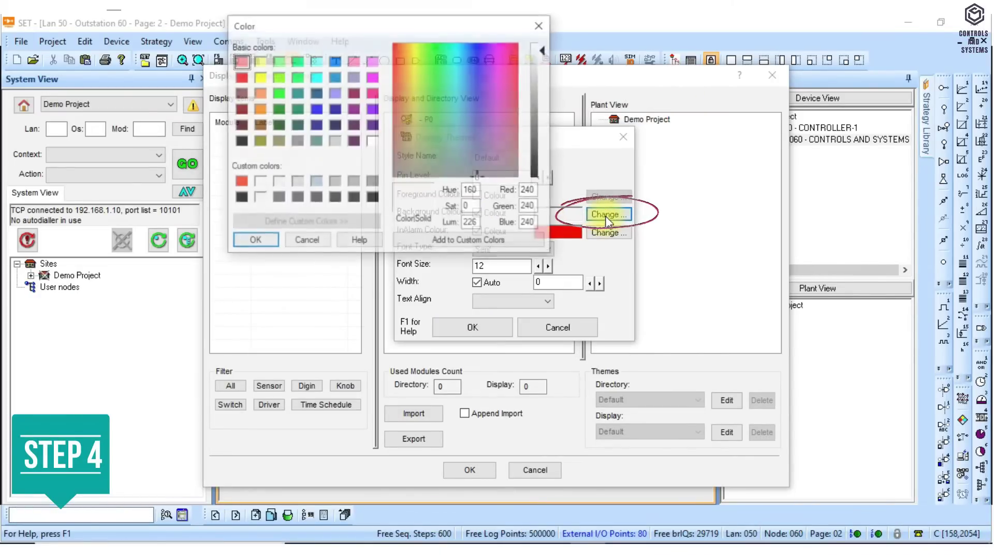
pyautogui.click(372, 142)
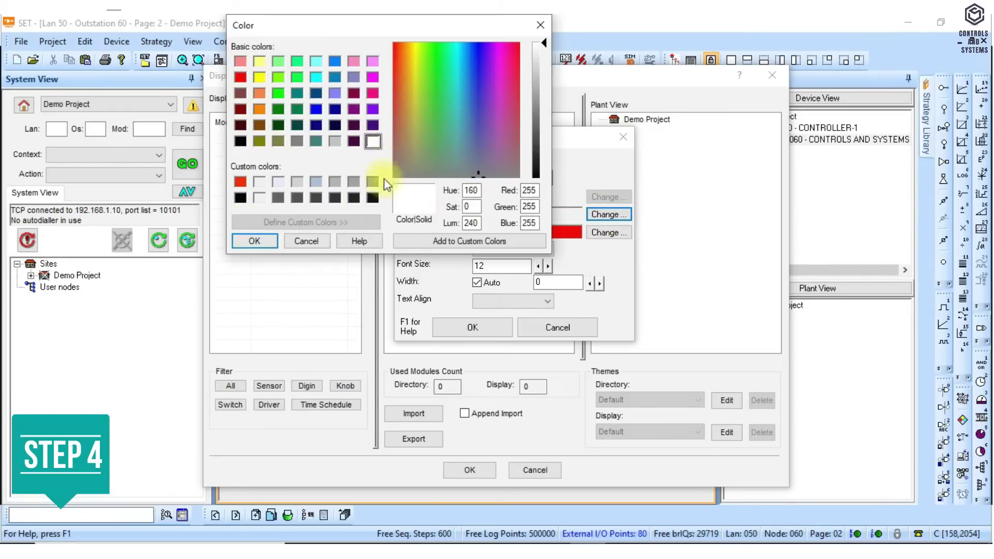
pyautogui.click(260, 95)
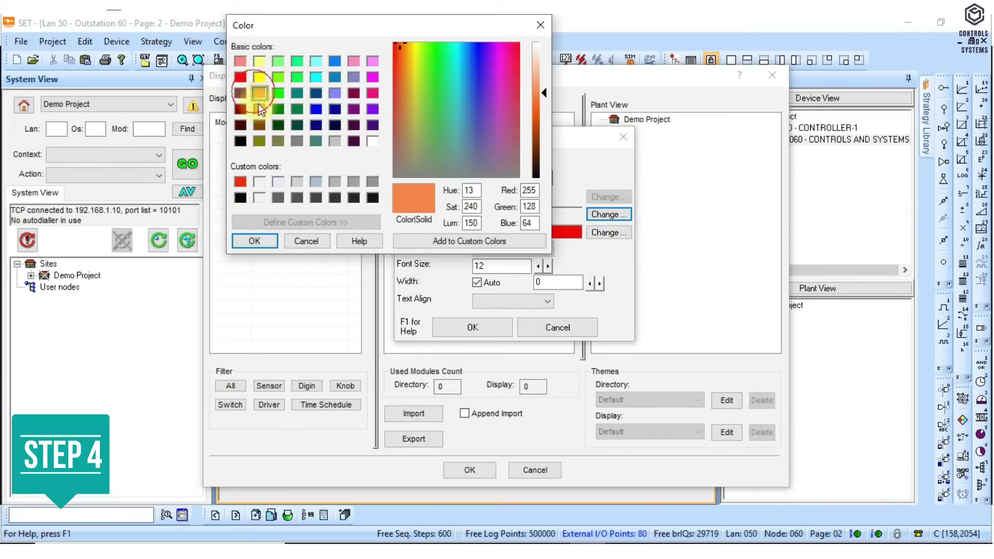
pyautogui.click(254, 241)
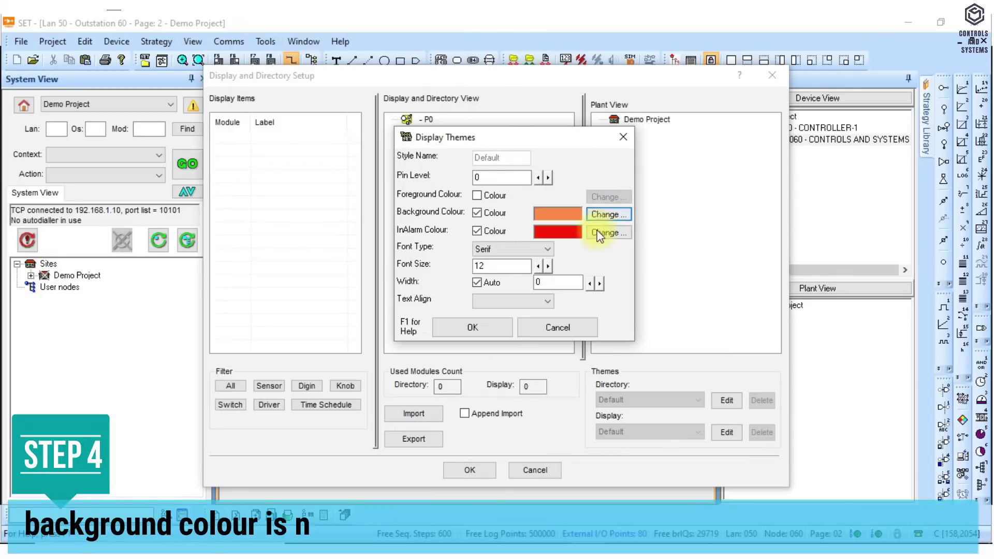
# - Disable the display theme's background colour option and change its InAlarm colour to light red
pyautogui.click(483, 216)
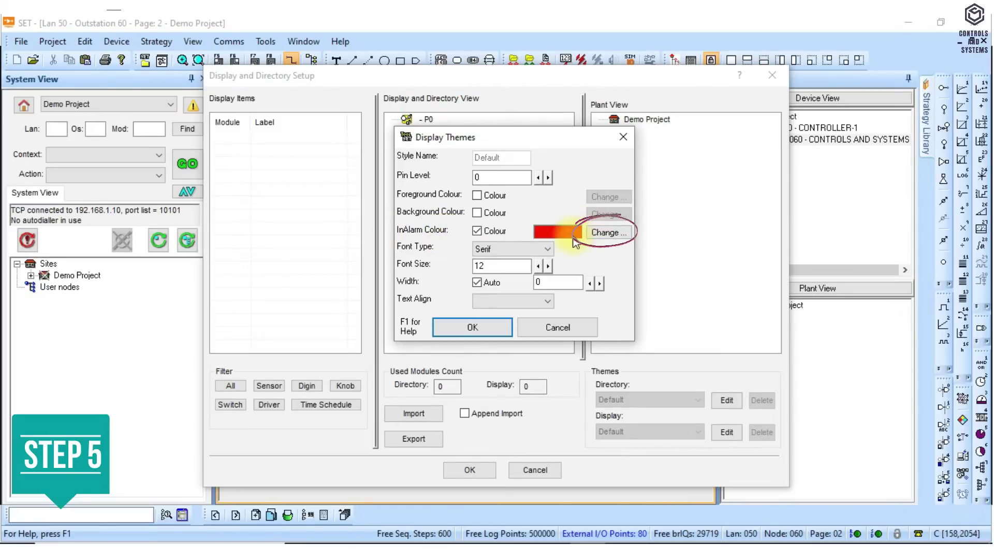
pyautogui.click(588, 233)
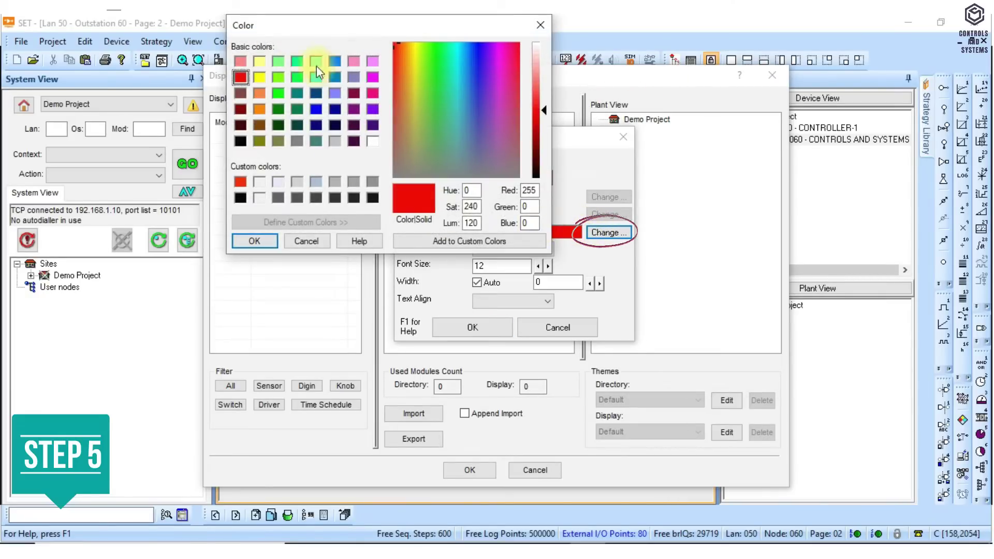
pyautogui.click(259, 77)
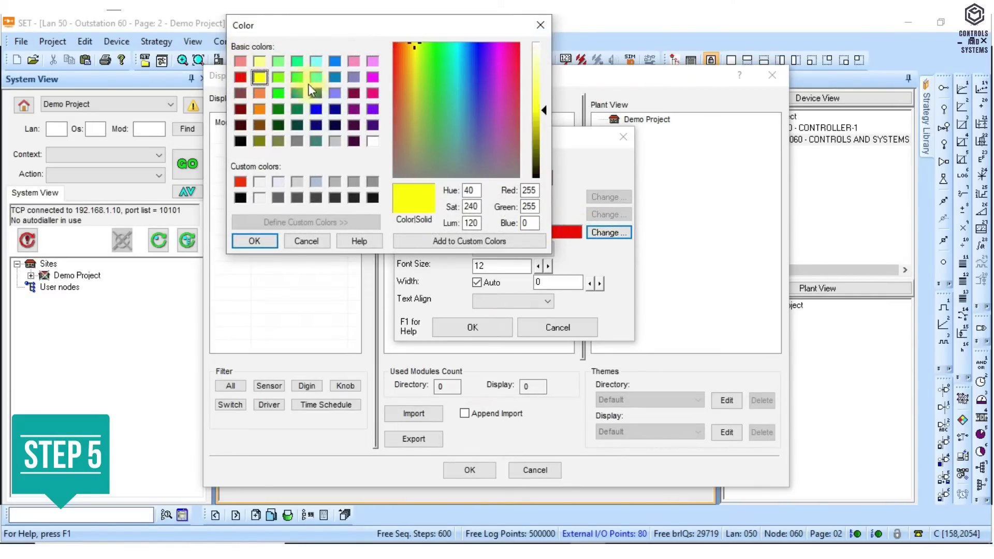
pyautogui.click(318, 79)
pyautogui.click(241, 77)
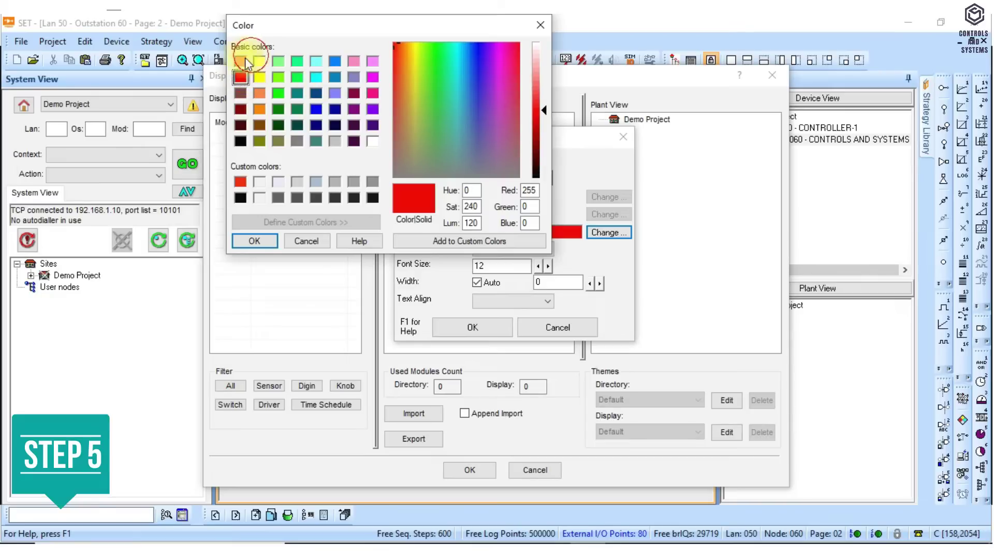
pyautogui.click(244, 59)
pyautogui.click(267, 246)
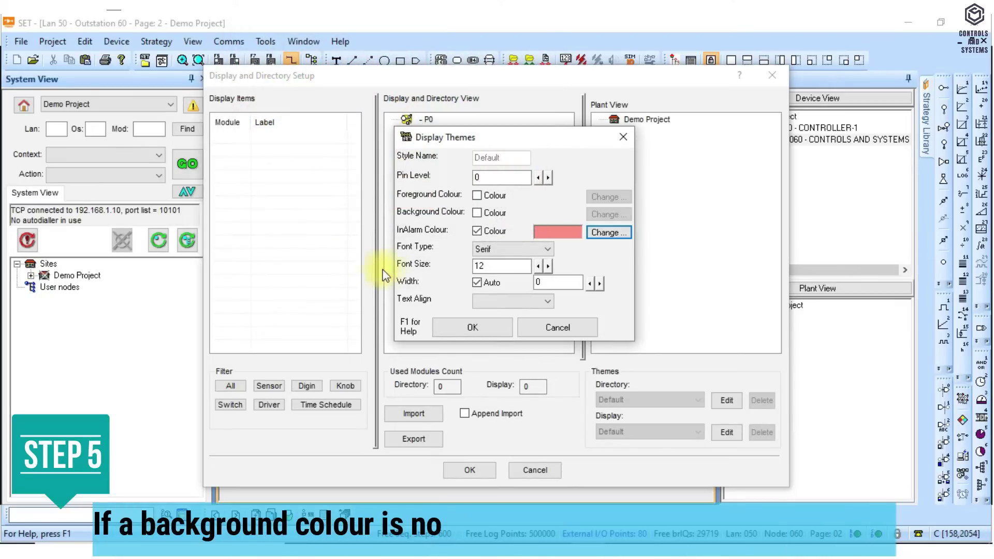
# - Disable the display theme's InAlarm colour option and set its font type to IQ3 Default Font
pyautogui.click(489, 231)
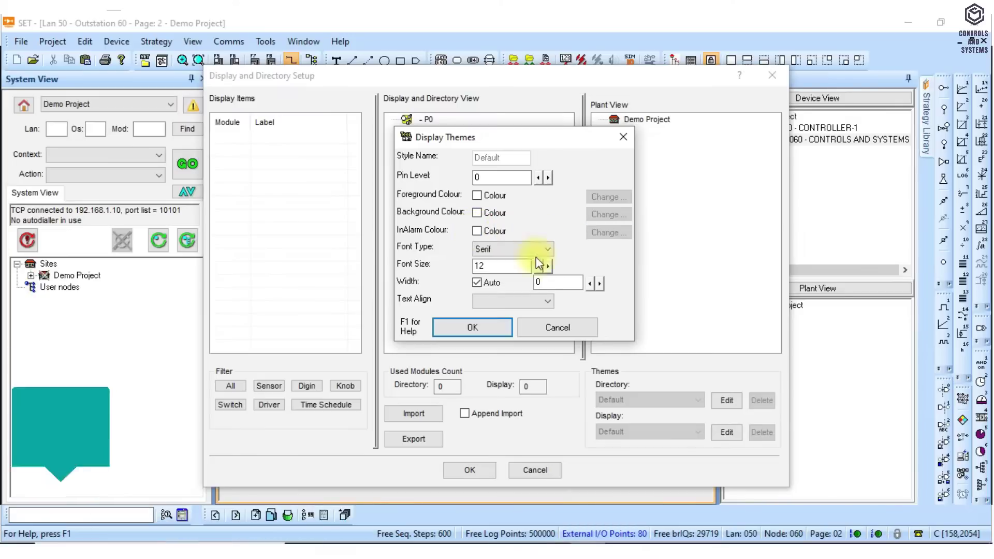
pyautogui.click(502, 249)
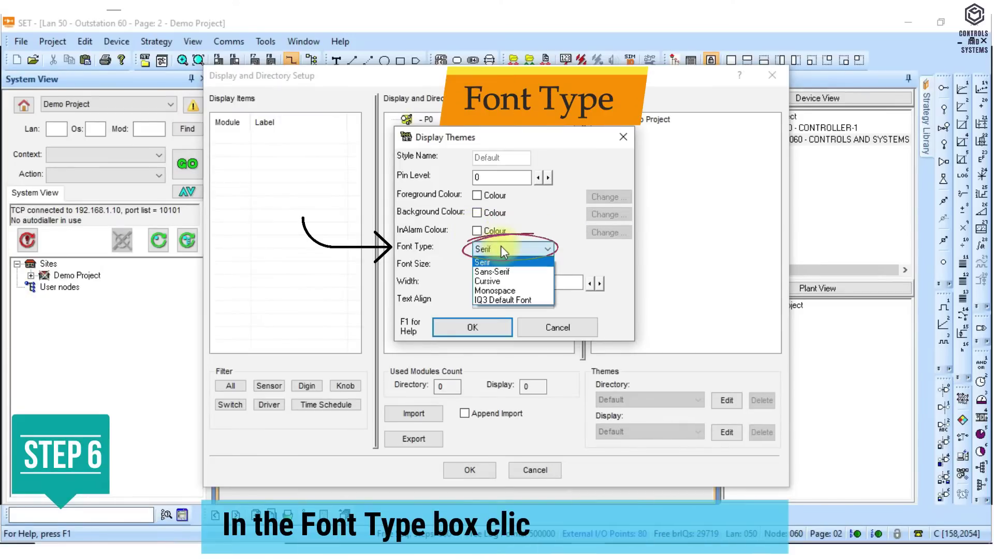
pyautogui.click(534, 299)
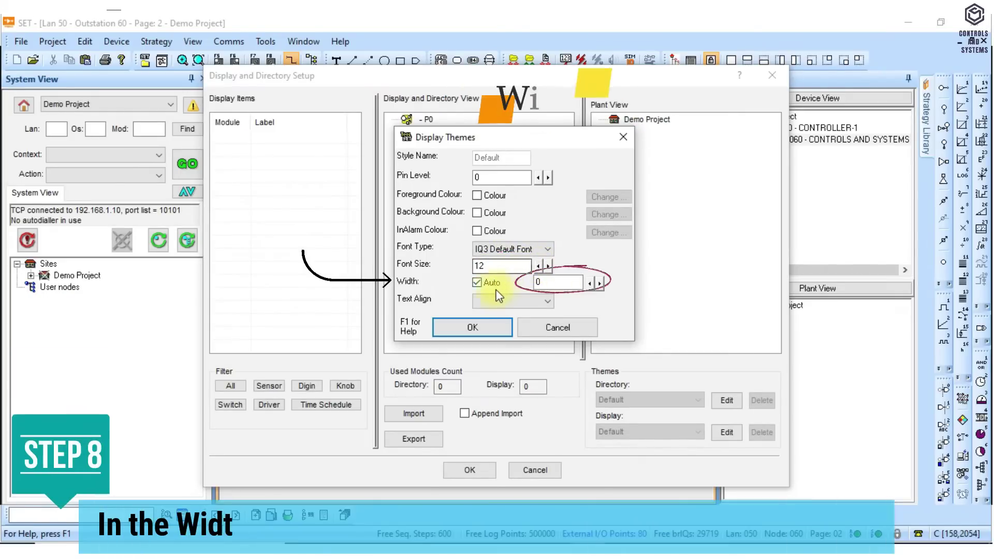
# - Try a fixed width for the display theme and return the width to Auto
pyautogui.click(600, 283)
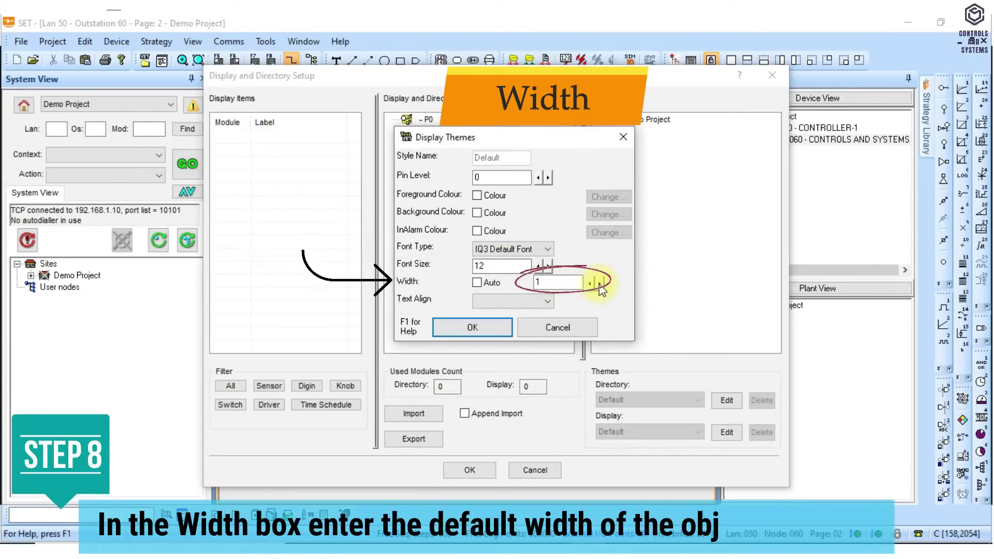
pyautogui.click(600, 282)
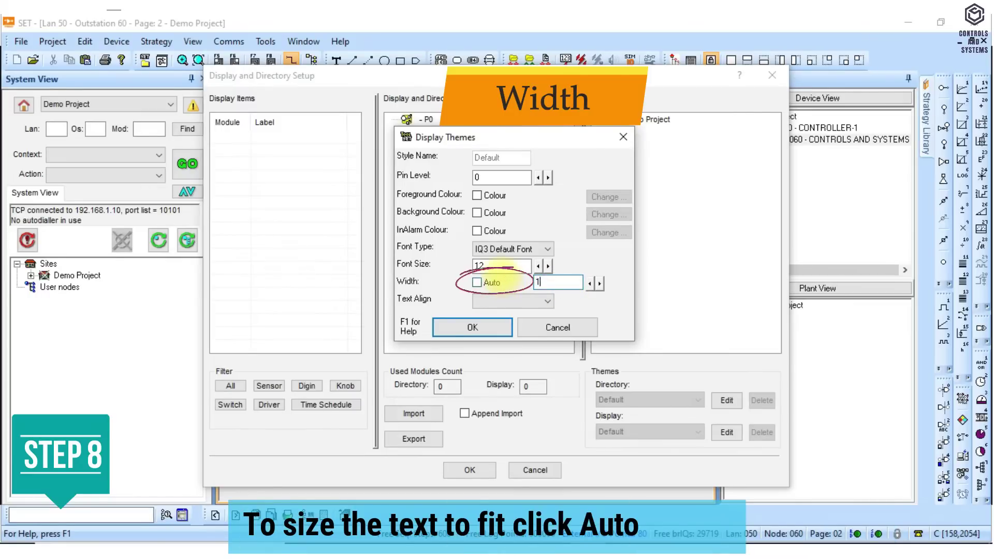
pyautogui.write('000')
pyautogui.click(477, 283)
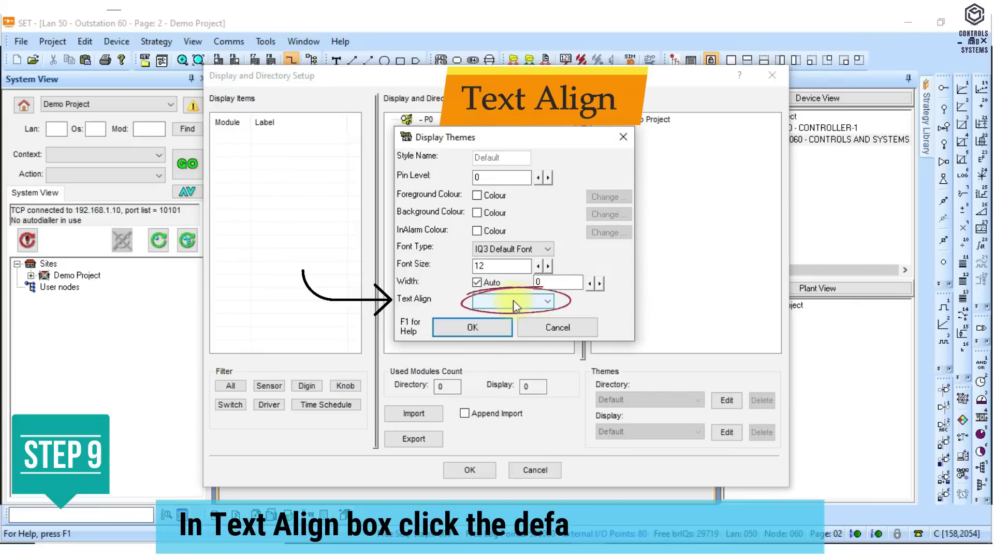
# - Set the display theme's text alignment to Centred and accept the theme settings
pyautogui.click(514, 301)
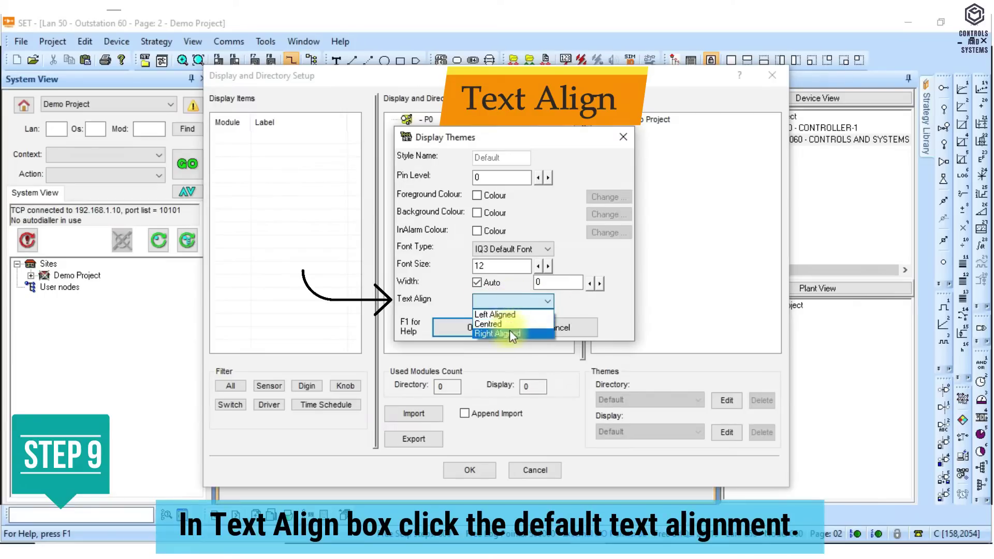
pyautogui.click(510, 323)
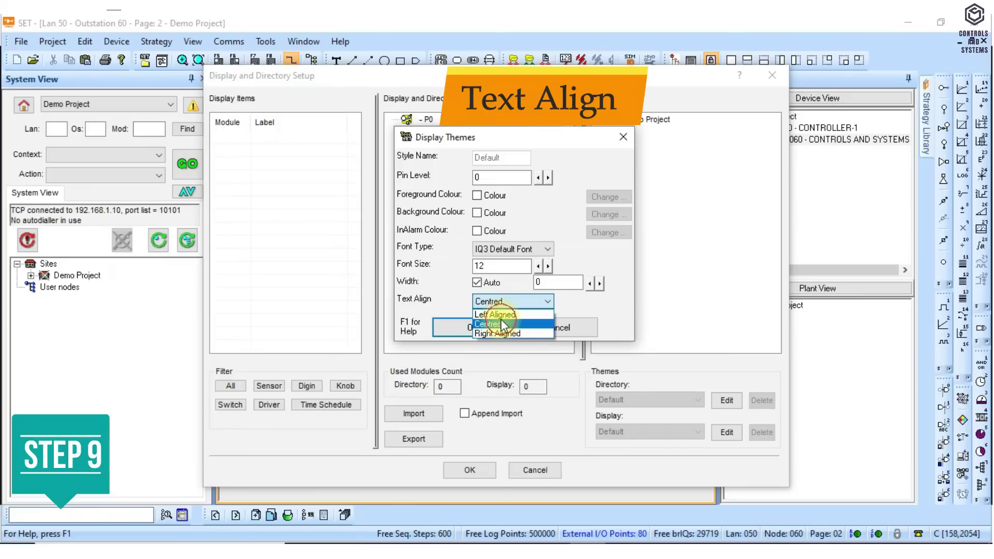
pyautogui.click(502, 323)
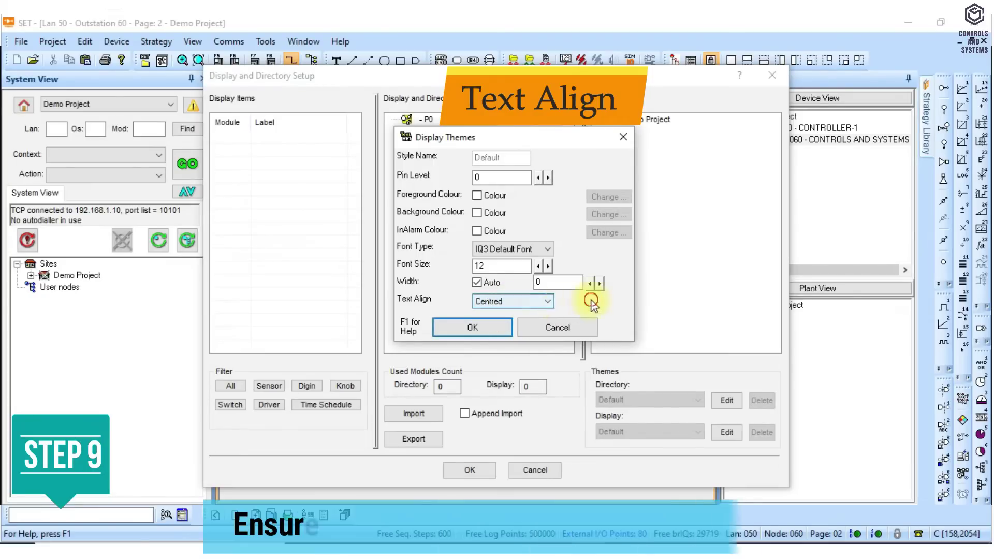
pyautogui.click(512, 301)
pyautogui.click(506, 322)
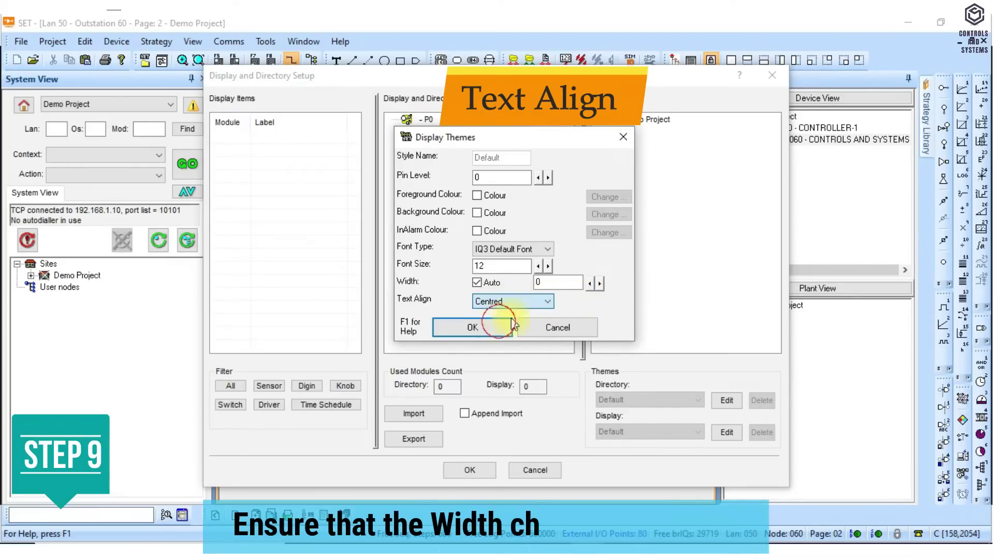
pyautogui.click(472, 327)
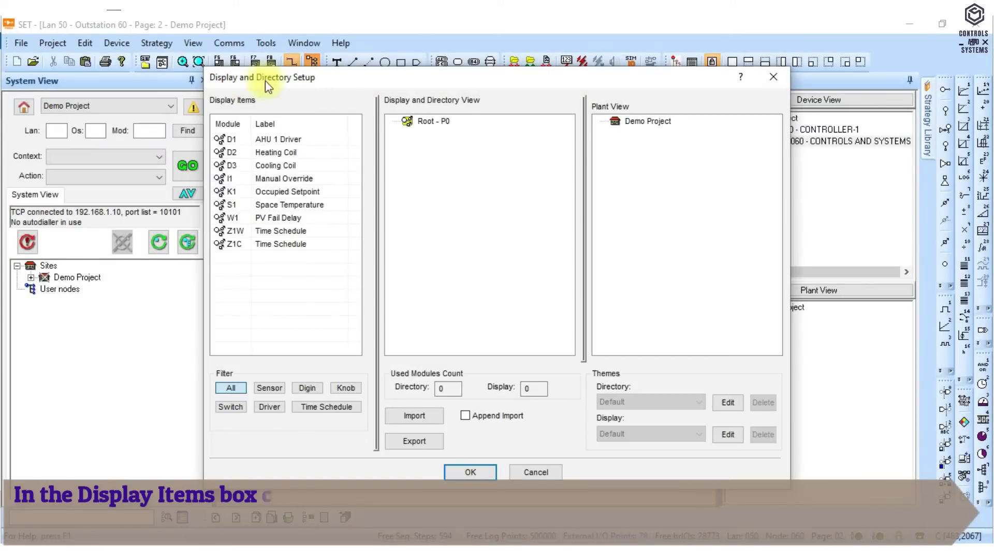
# - Try to add the AHU 1 Driver (D1) and Heating Coil (D2) display items to the Root - P0 directory
pyautogui.moveTo(287, 141); pyautogui.dragTo(425, 127)
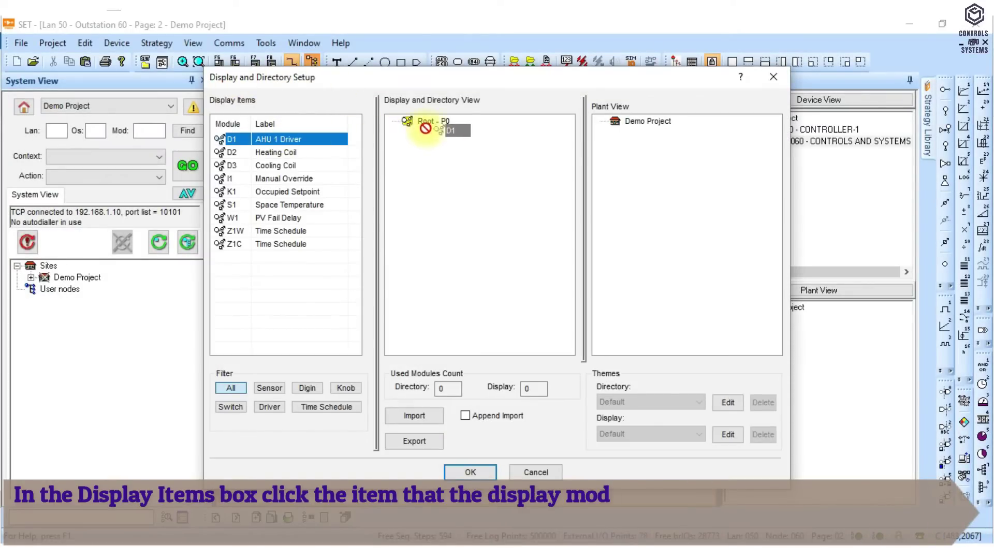
pyautogui.moveTo(279, 152); pyautogui.dragTo(431, 130)
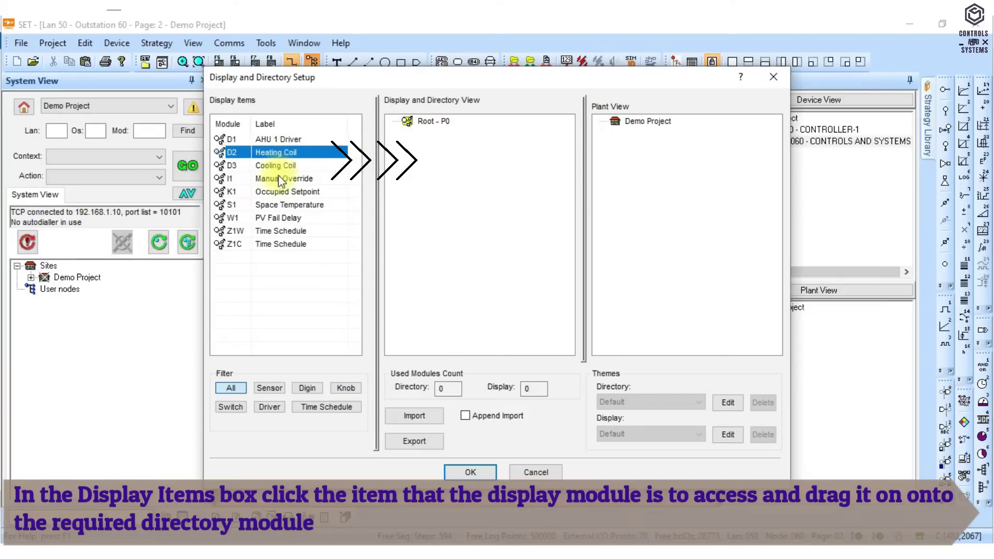
pyautogui.click(288, 166)
pyautogui.moveTo(288, 171)
pyautogui.mouseDown()
pyautogui.moveTo(433, 137)
pyautogui.moveTo(422, 124)
pyautogui.moveTo(274, 176)
pyautogui.mouseUp()
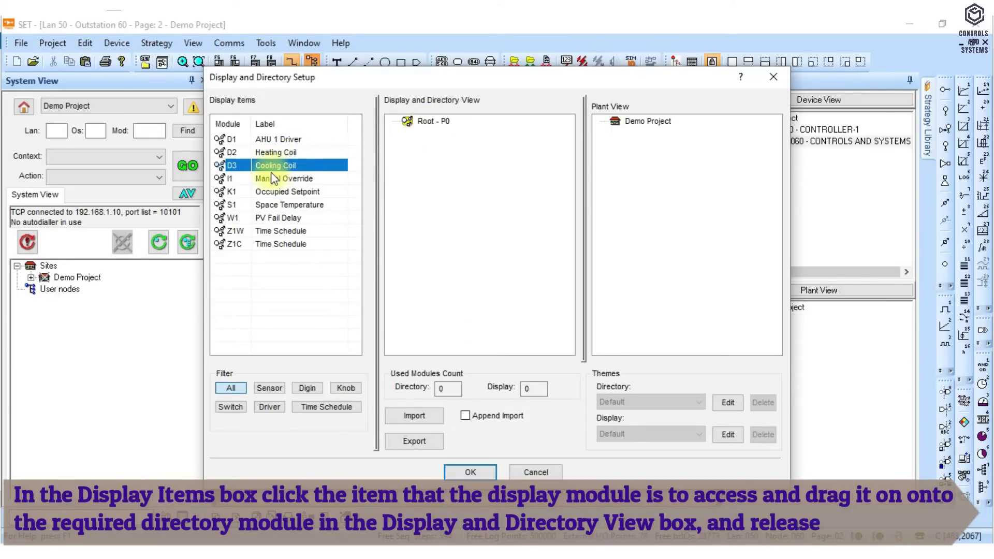
pyautogui.click(280, 284)
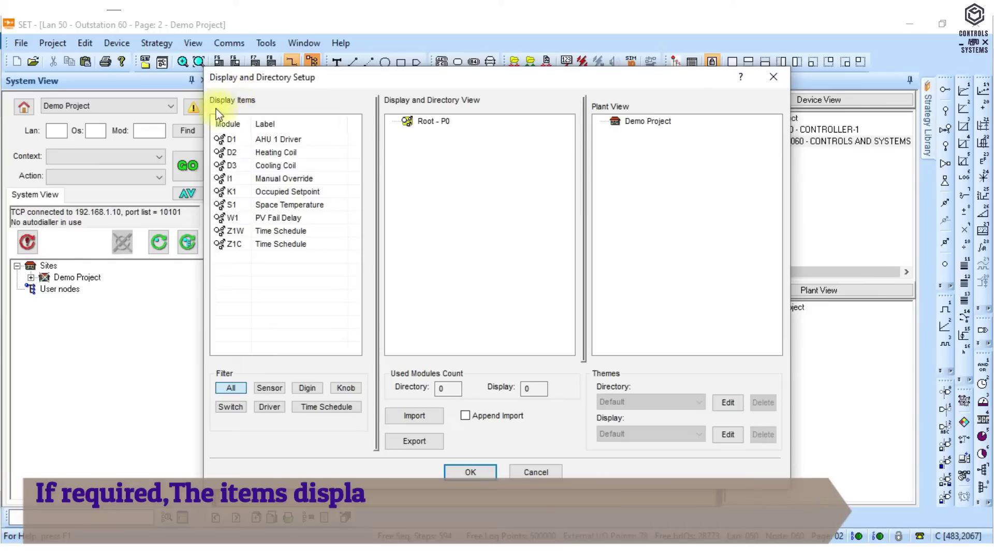
# - Examine all display items in the strategy, including the lists filtered to sensors and to digital inputs
pyautogui.click(236, 125)
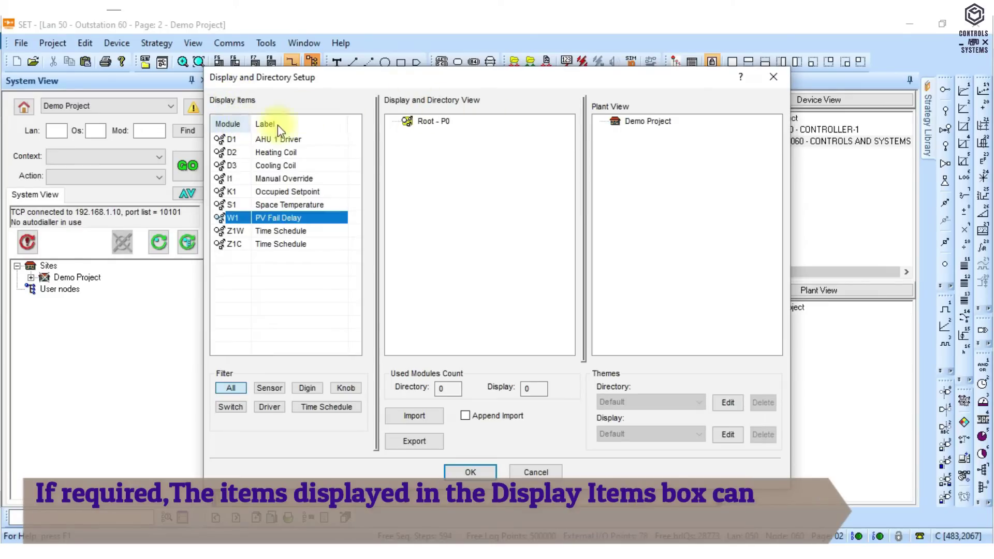
pyautogui.click(262, 282)
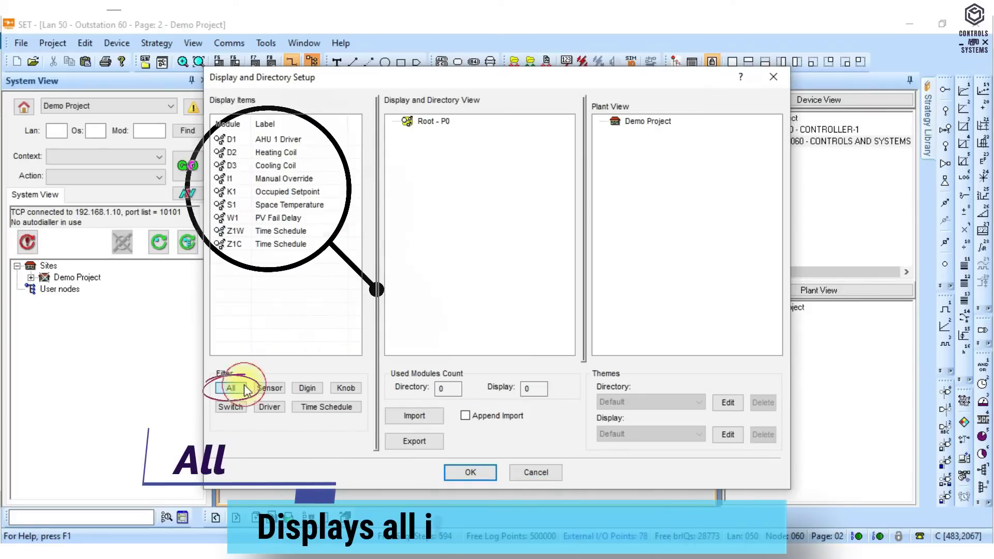
pyautogui.click(280, 138)
pyautogui.click(280, 152)
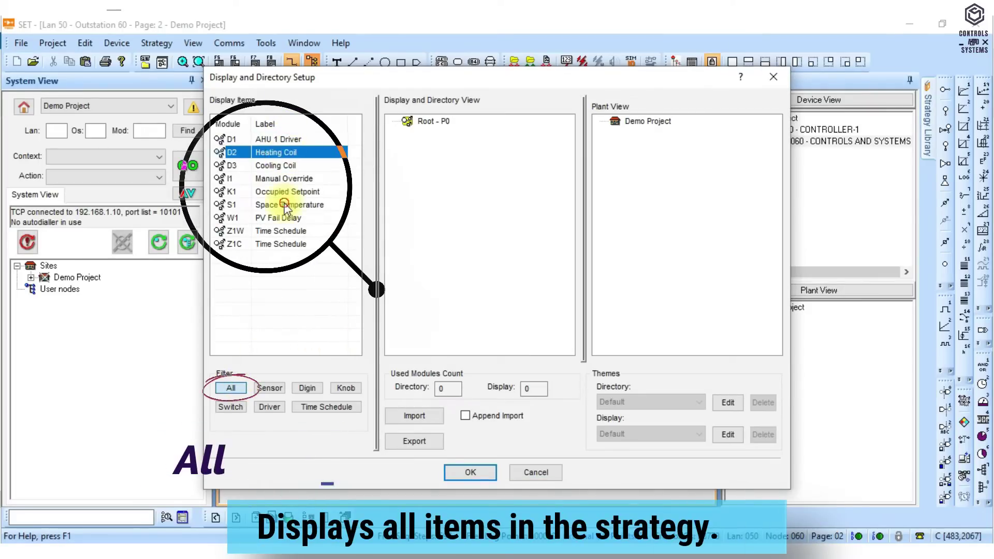
pyautogui.click(289, 204)
pyautogui.click(263, 388)
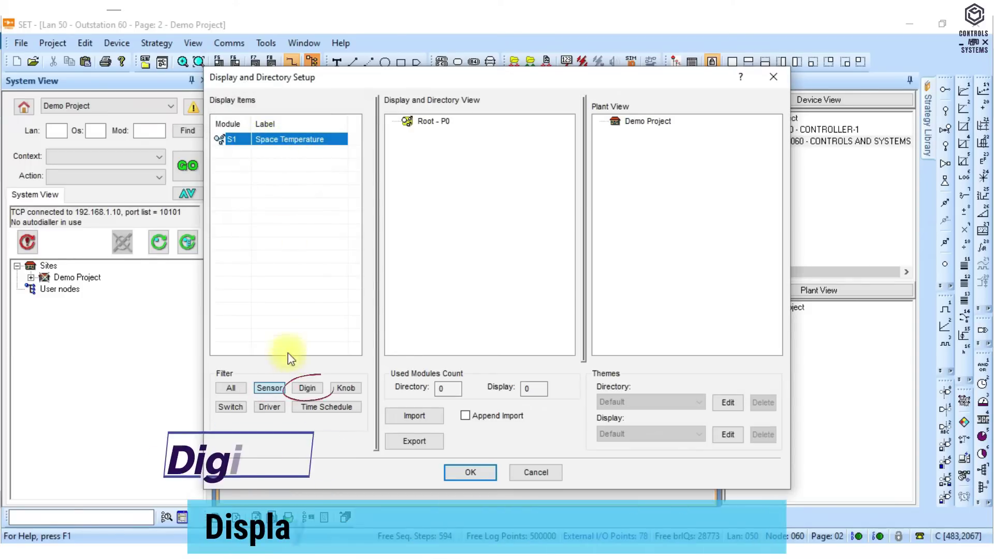
pyautogui.click(307, 389)
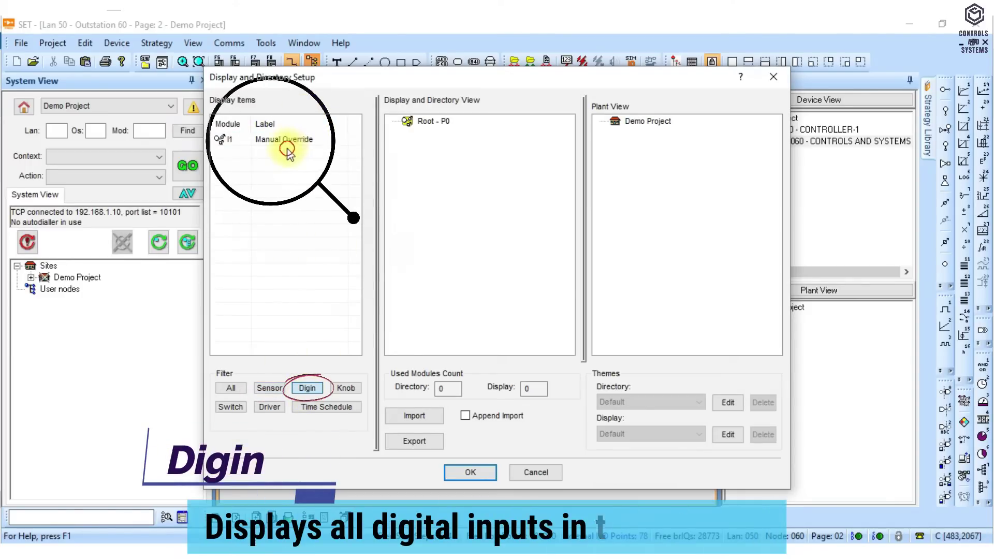
pyautogui.click(245, 140)
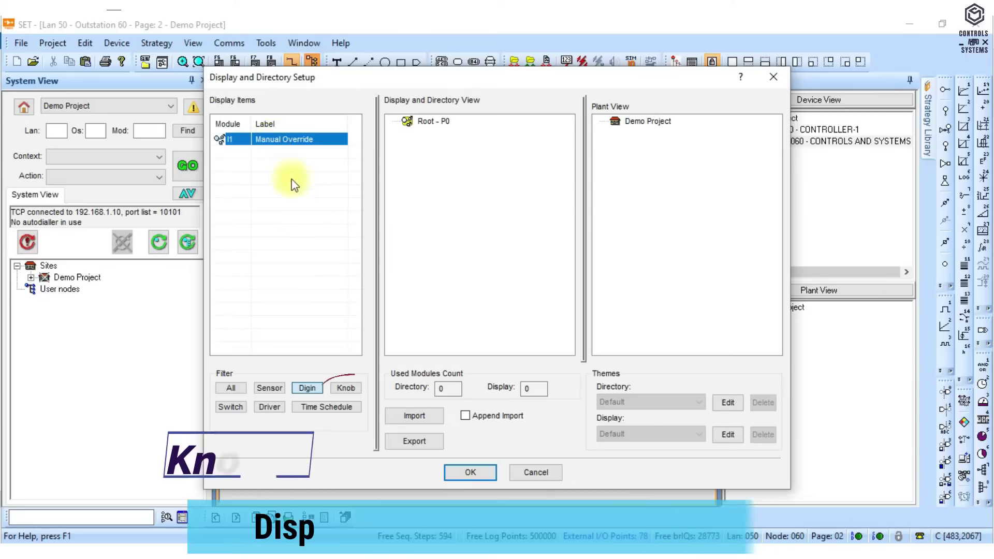
# - Filter the display items by knobs, switches, drivers and time schedules in turn and examine each list
pyautogui.click(345, 392)
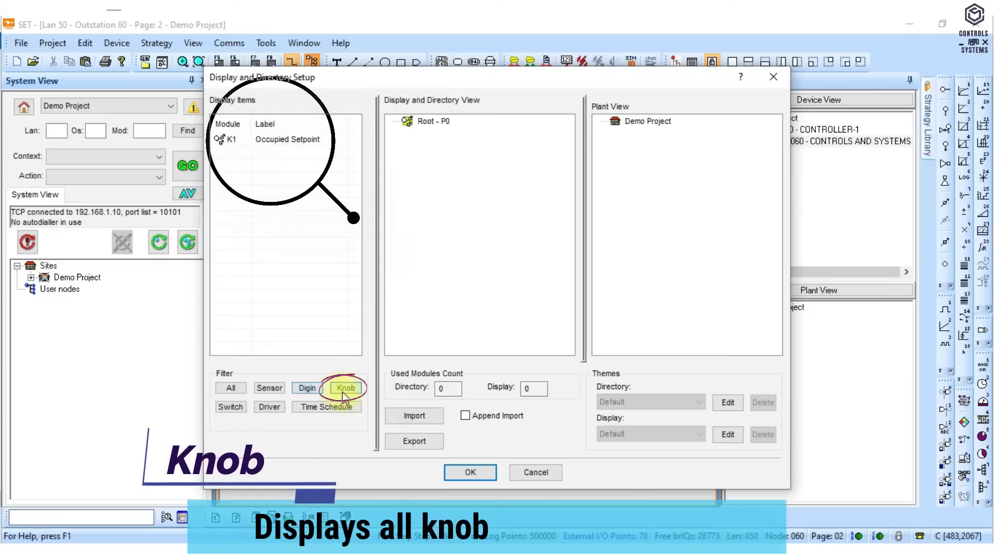
pyautogui.click(300, 143)
pyautogui.click(226, 407)
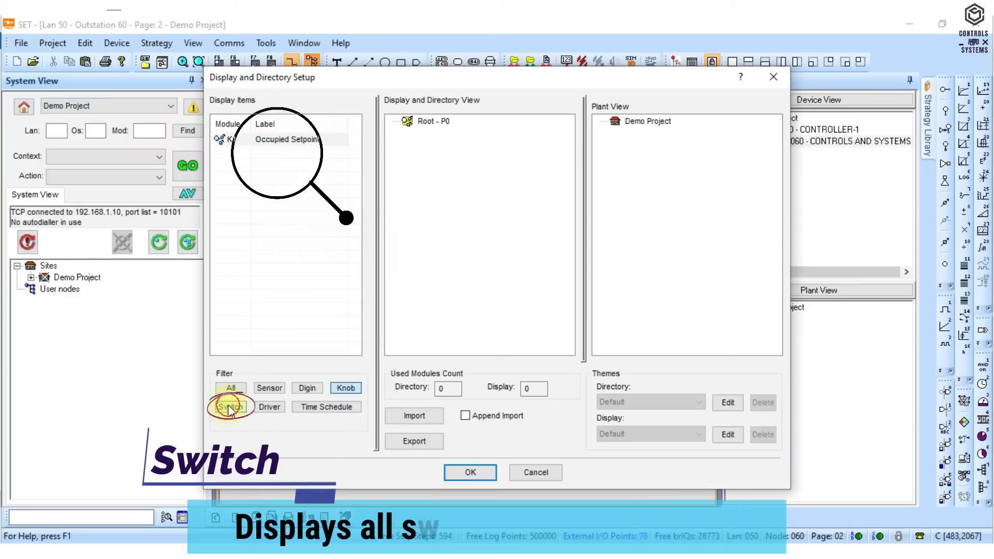
pyautogui.click(308, 142)
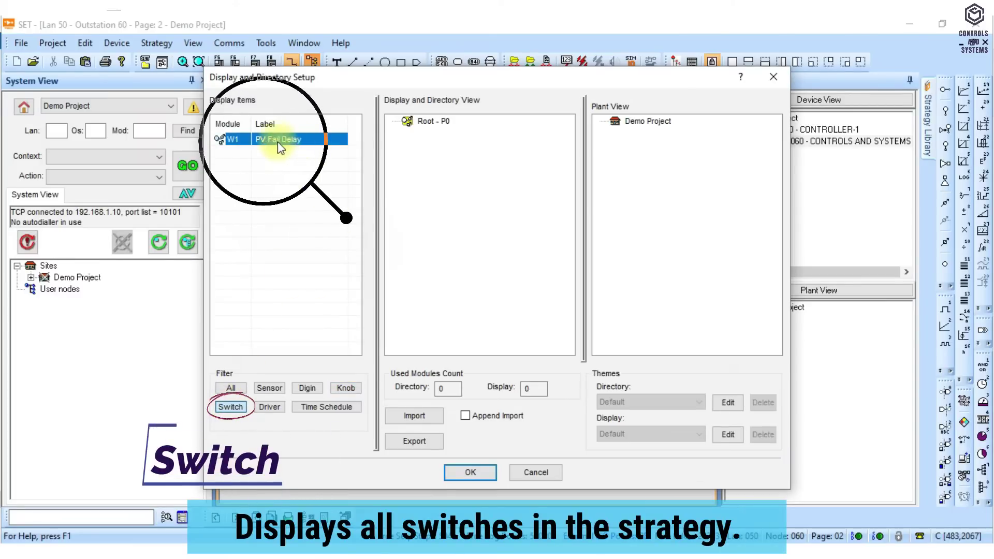
pyautogui.click(269, 408)
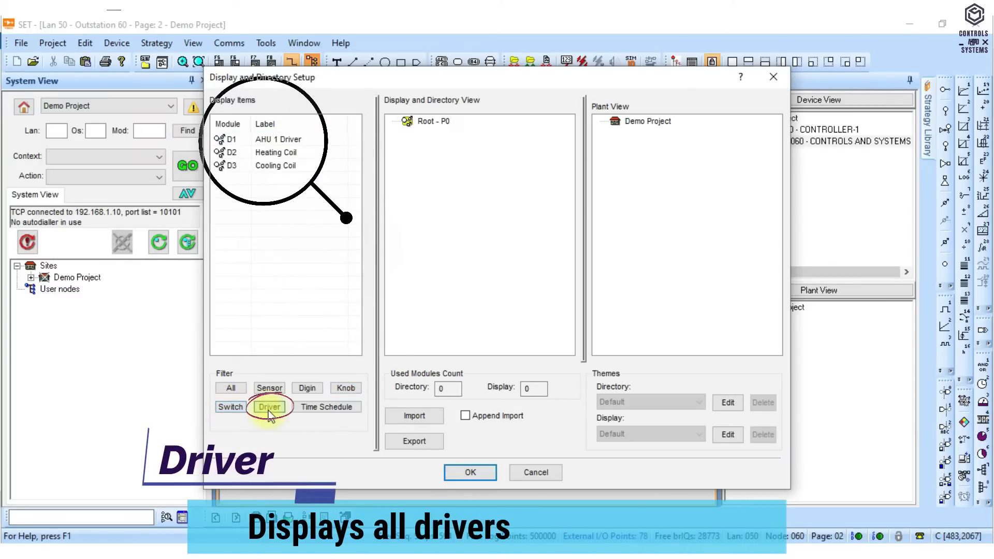
pyautogui.click(287, 152)
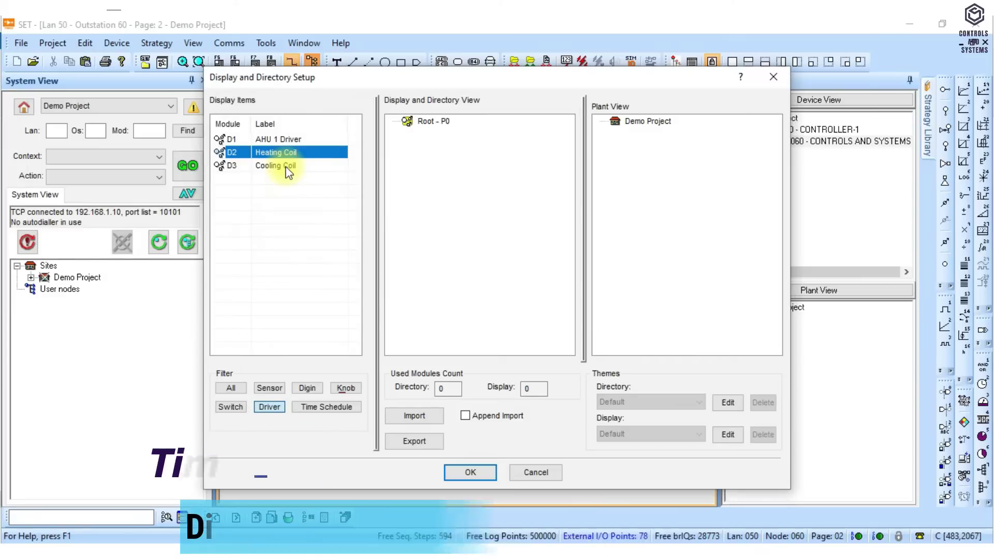
pyautogui.click(327, 407)
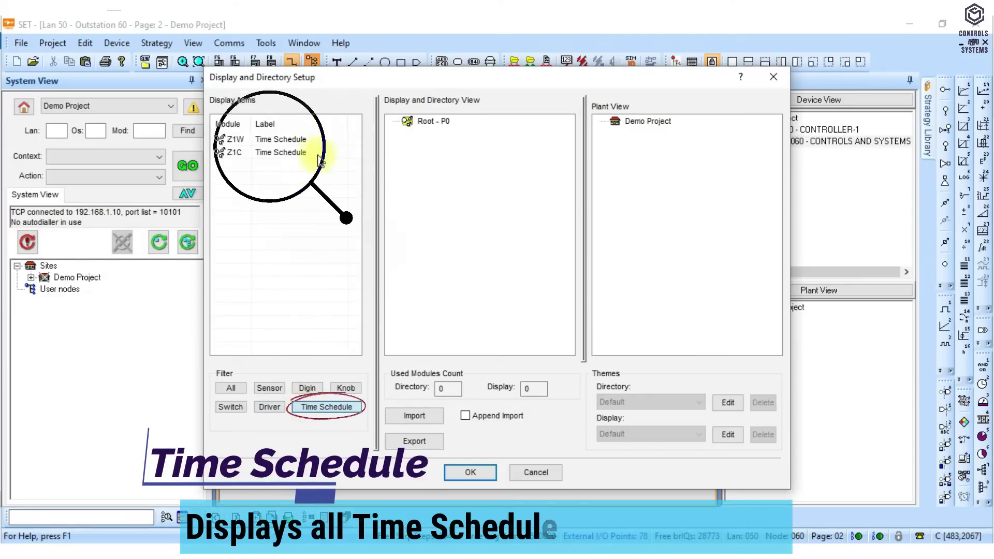
pyautogui.click(283, 139)
pyautogui.click(279, 152)
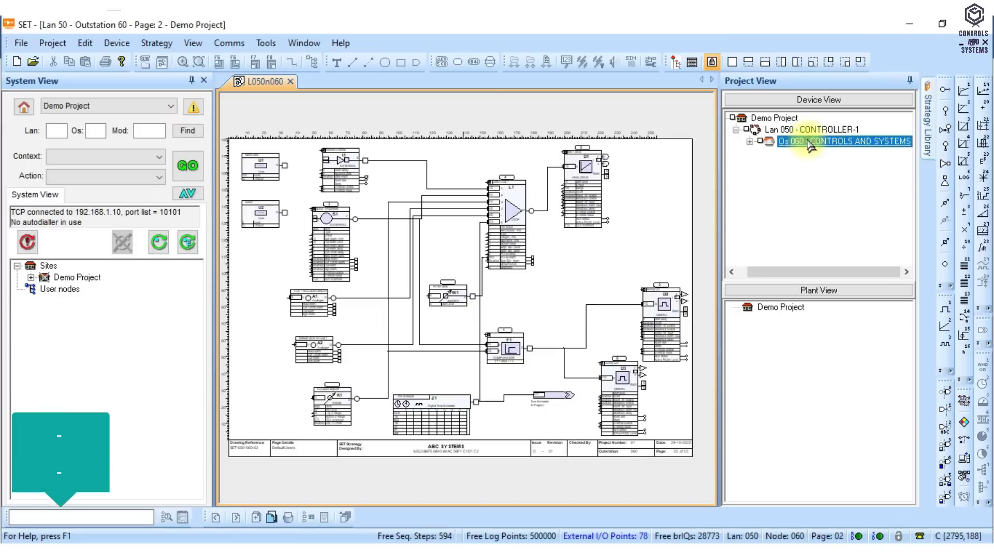
# - Open the Display and Directory Setup from the strategy page of the Os 060 - CONTROLS AND SYSTEMS controller
pyautogui.doubleClick(762, 145)
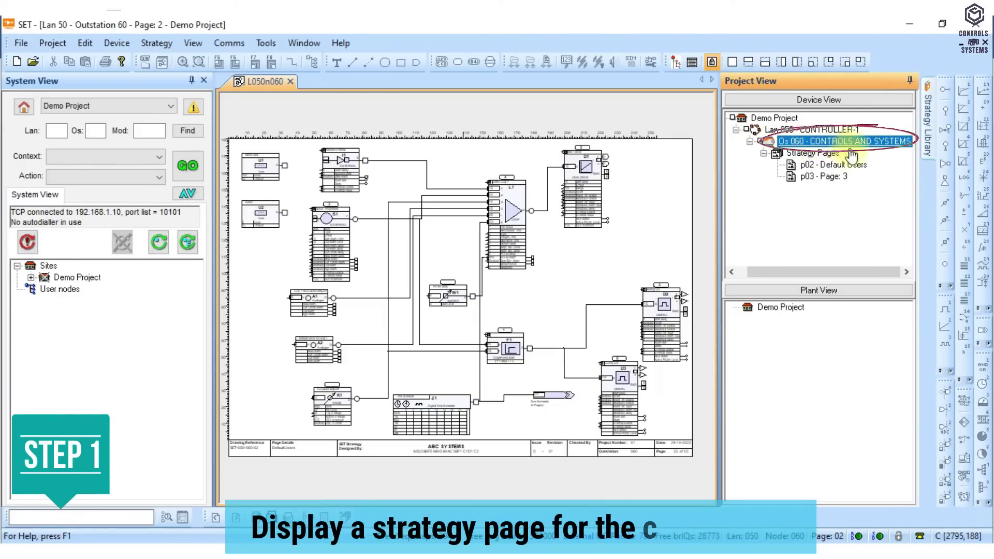
pyautogui.click(750, 141)
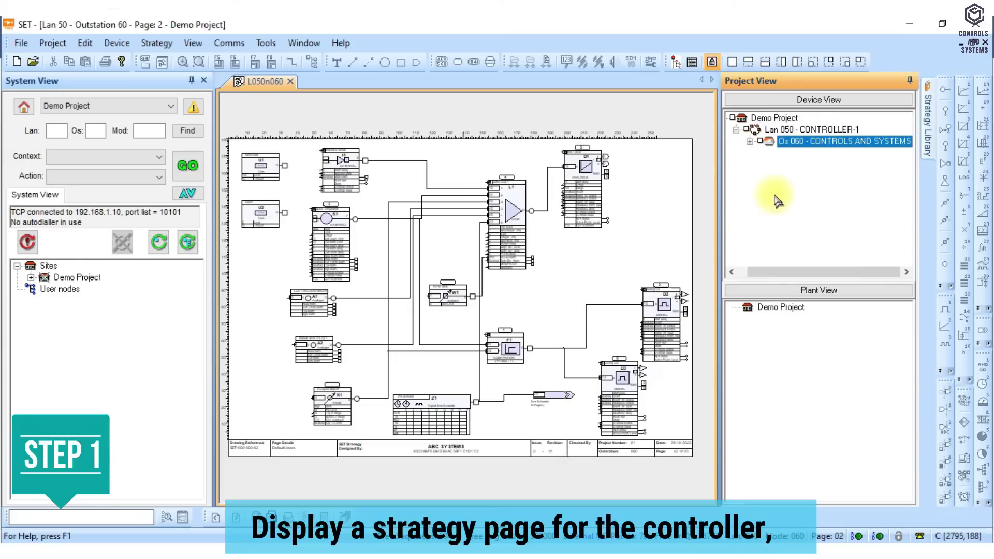
pyautogui.click(362, 134)
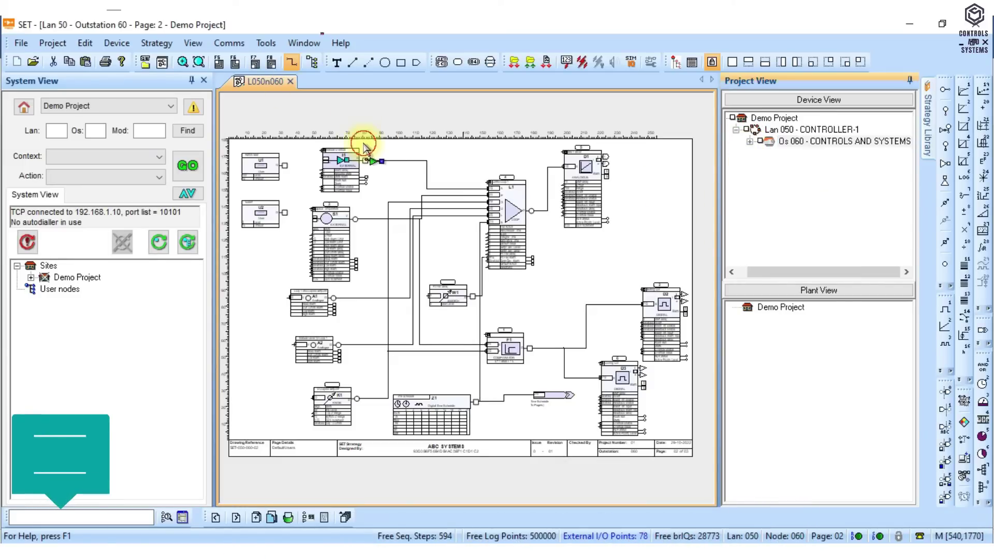
pyautogui.click(312, 62)
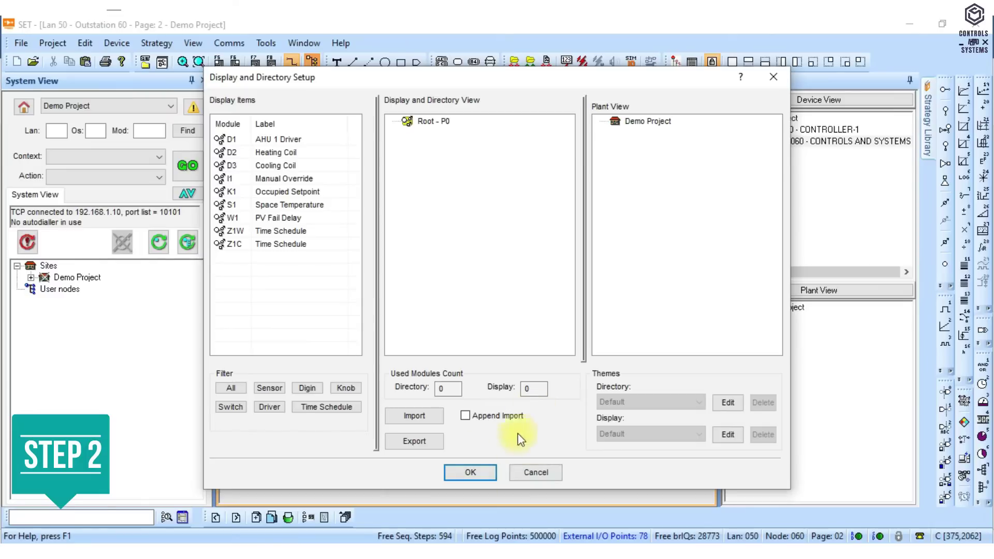
pyautogui.click(539, 472)
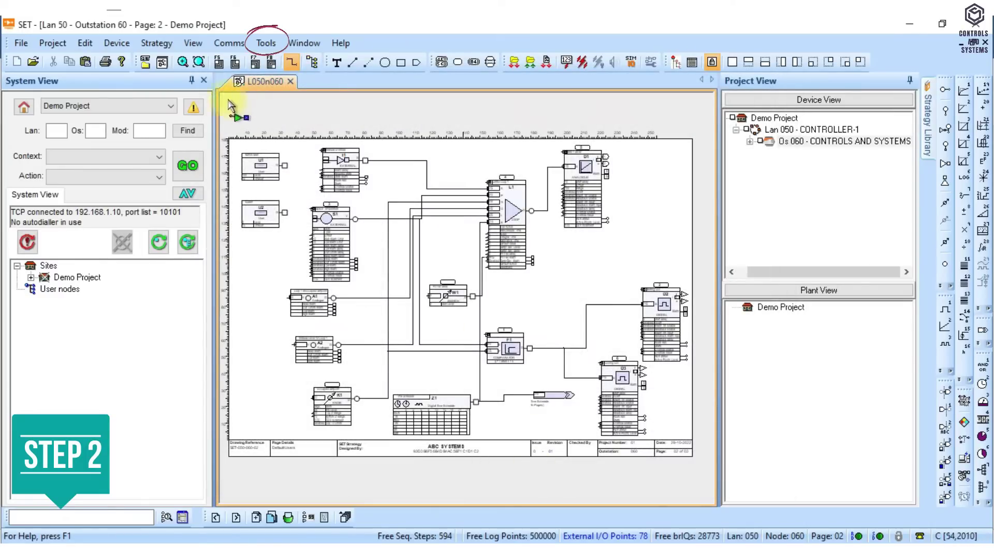
pyautogui.click(265, 43)
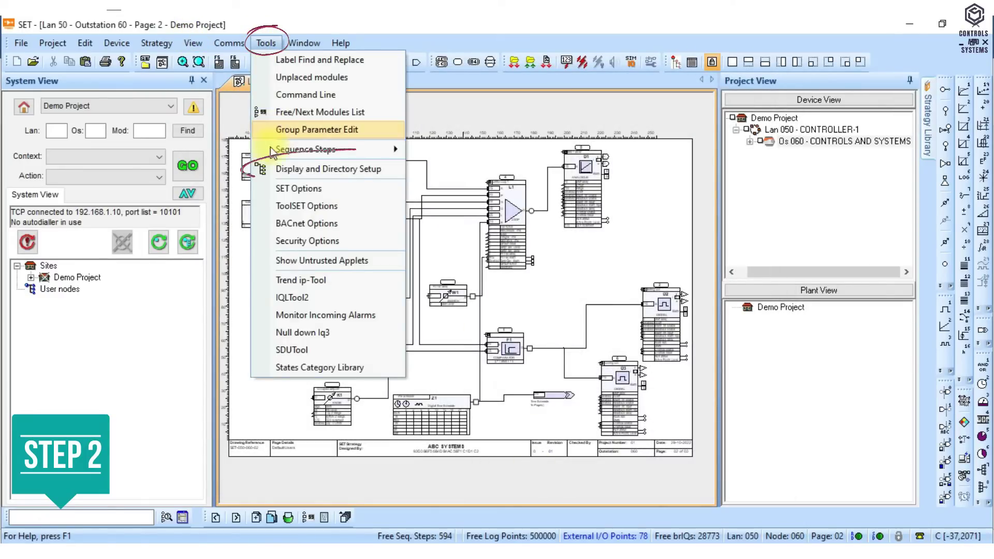
pyautogui.click(311, 168)
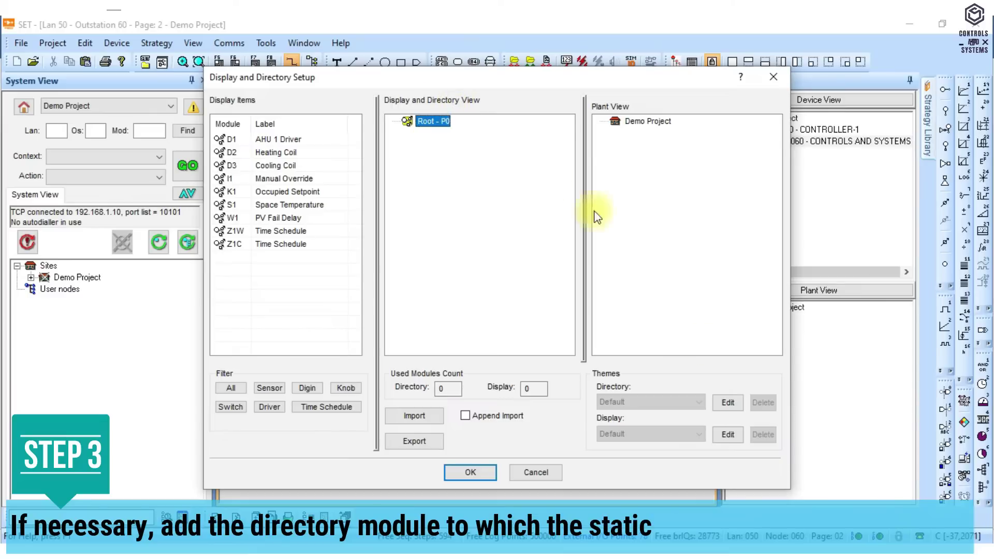
# - Insert a static display item in the Root - P0 directory, labelled AHU with pin level 0
pyautogui.rightClick(425, 121)
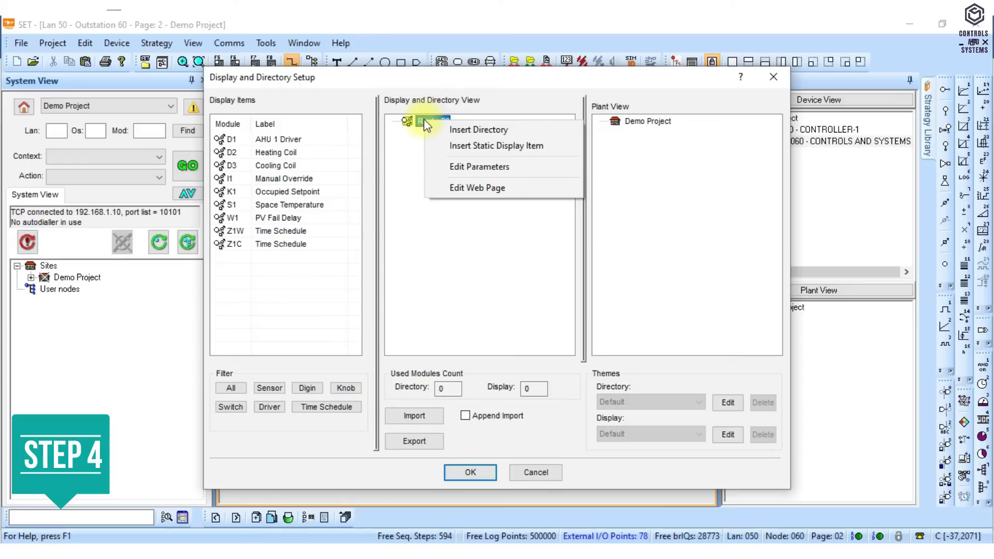
pyautogui.click(551, 146)
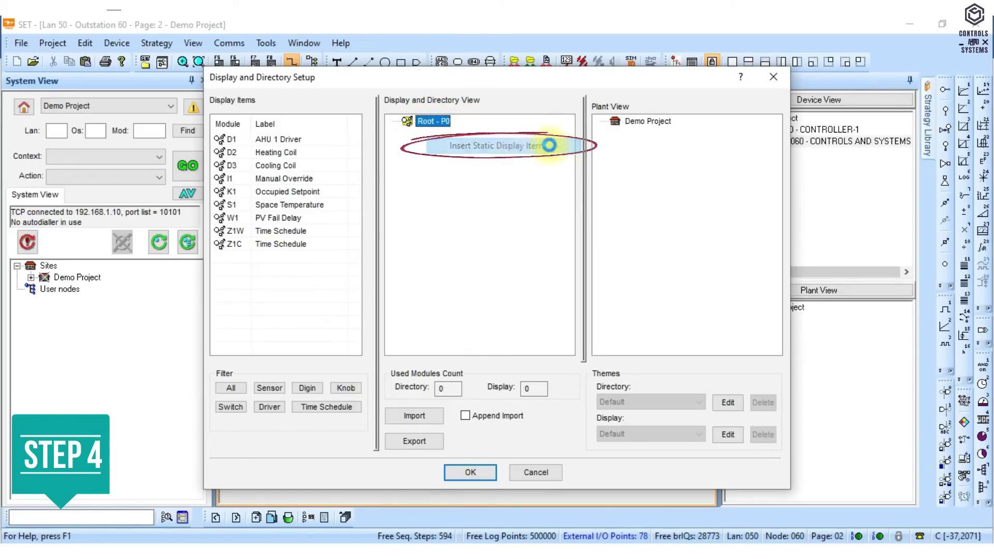
pyautogui.moveTo(470, 31); pyautogui.dragTo(454, 155)
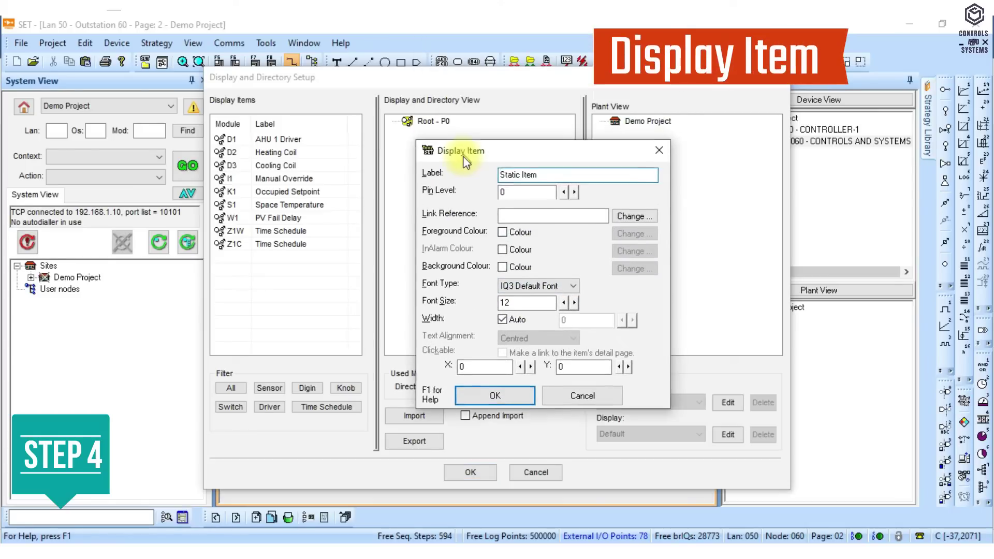
pyautogui.moveTo(499, 179); pyautogui.dragTo(549, 178)
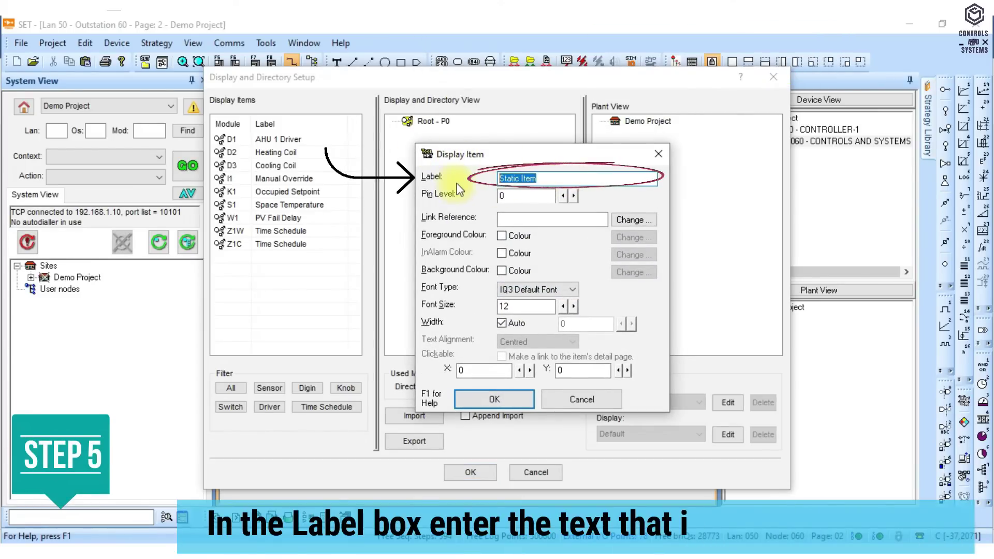
pyautogui.press('BackSpace')
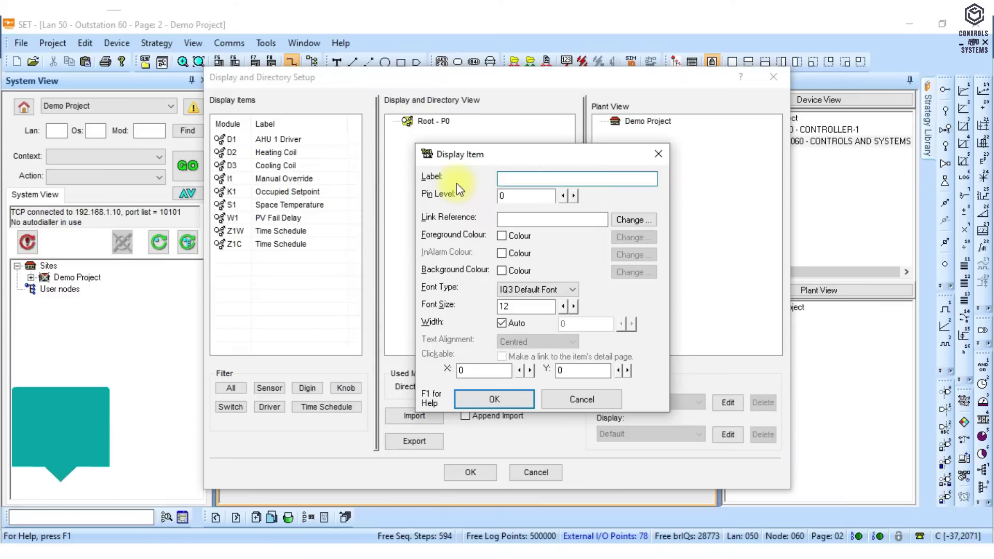
pyautogui.write('AHU')
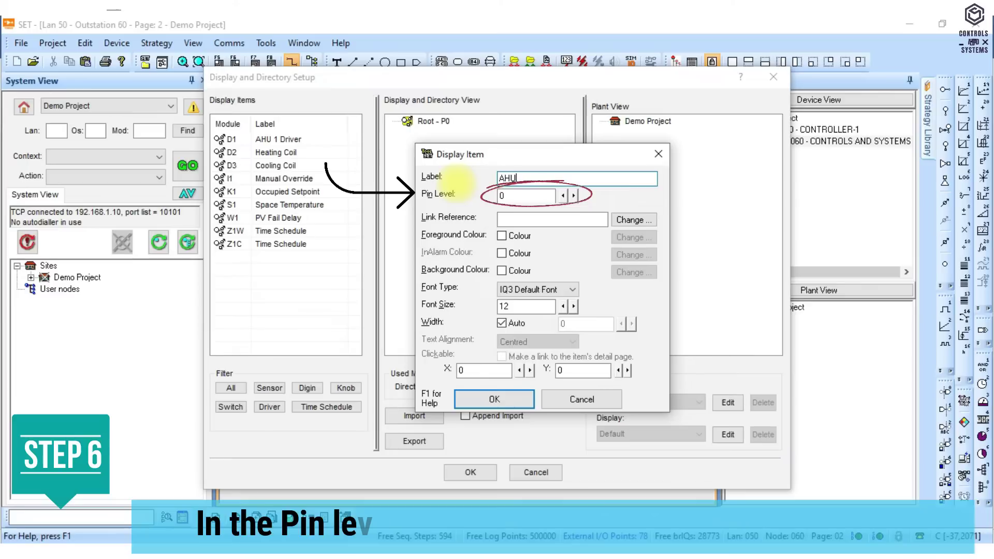
pyautogui.doubleClick(502, 195)
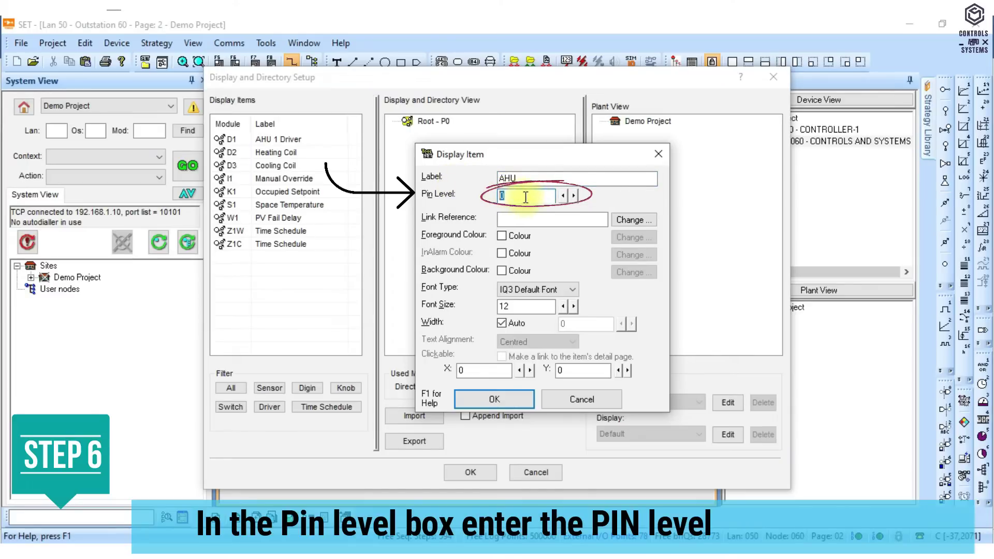
pyautogui.click(563, 195)
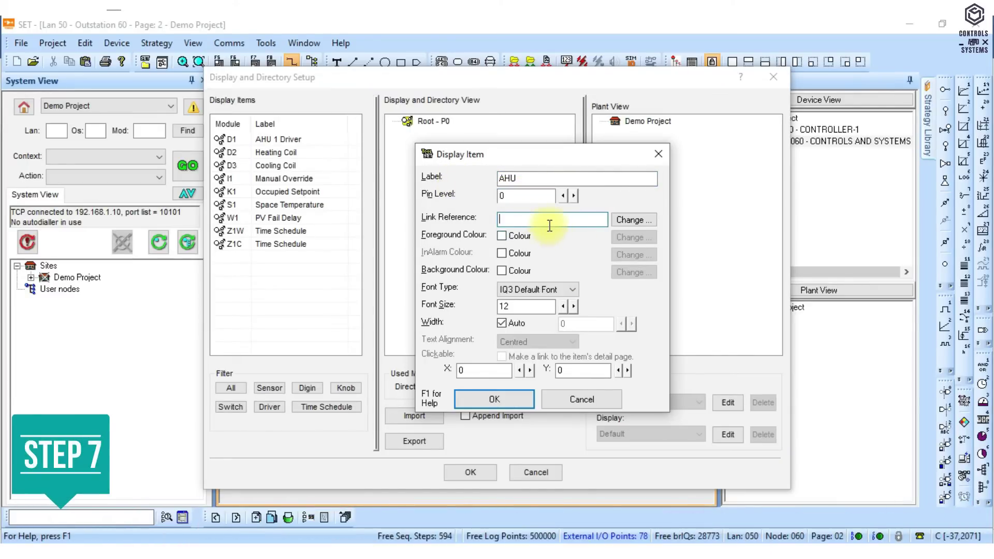
# - Examine the URL types available for the AHU item's link reference and leave the link blank
pyautogui.click(590, 220)
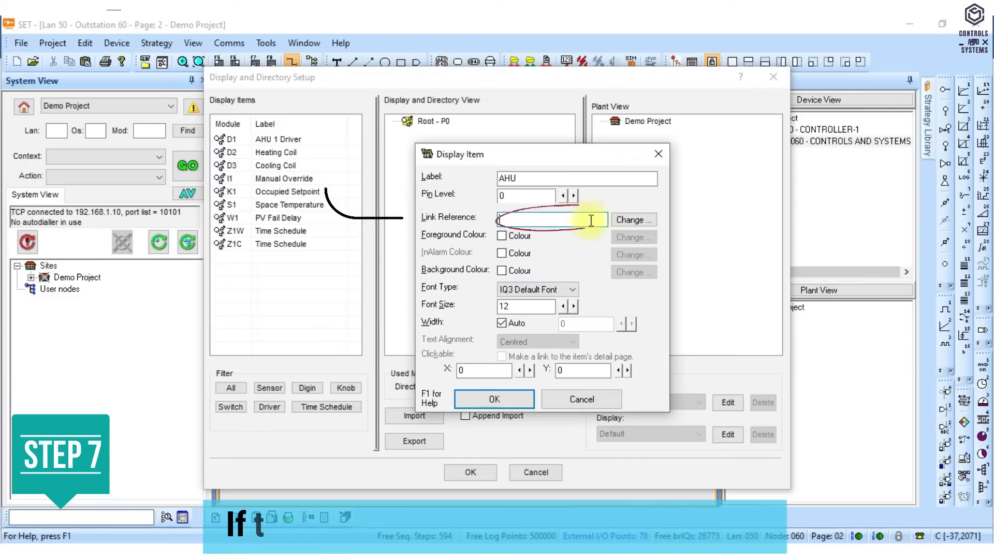
pyautogui.click(630, 219)
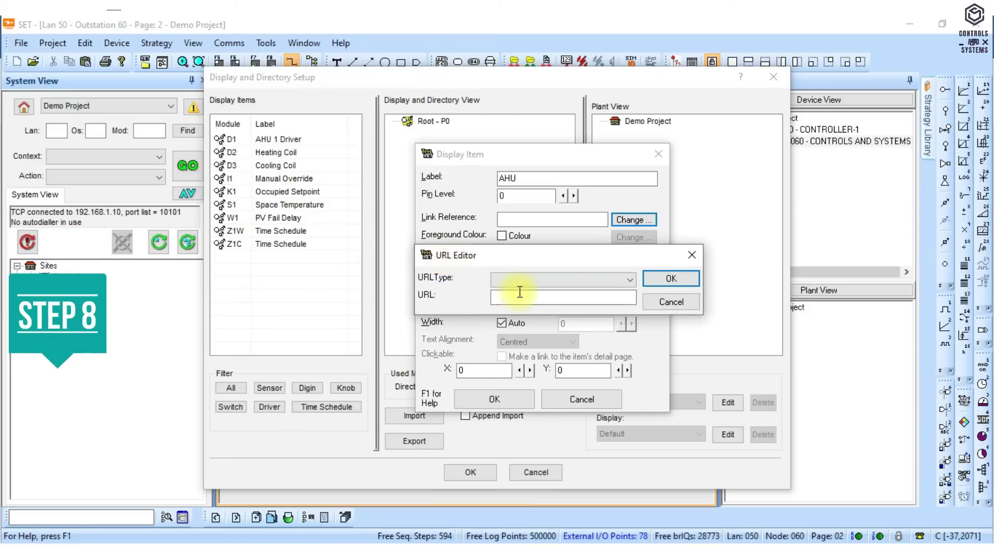
pyautogui.click(534, 280)
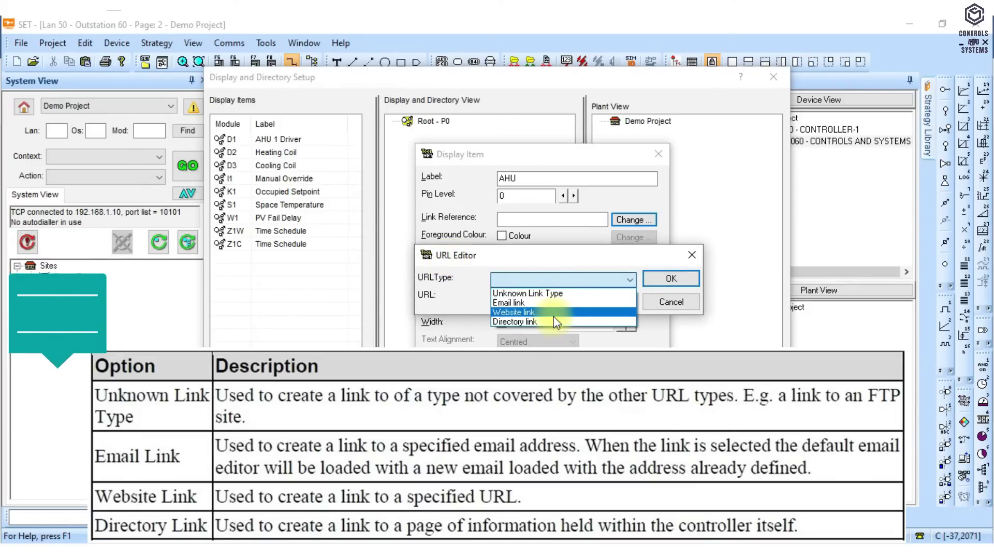
pyautogui.click(633, 280)
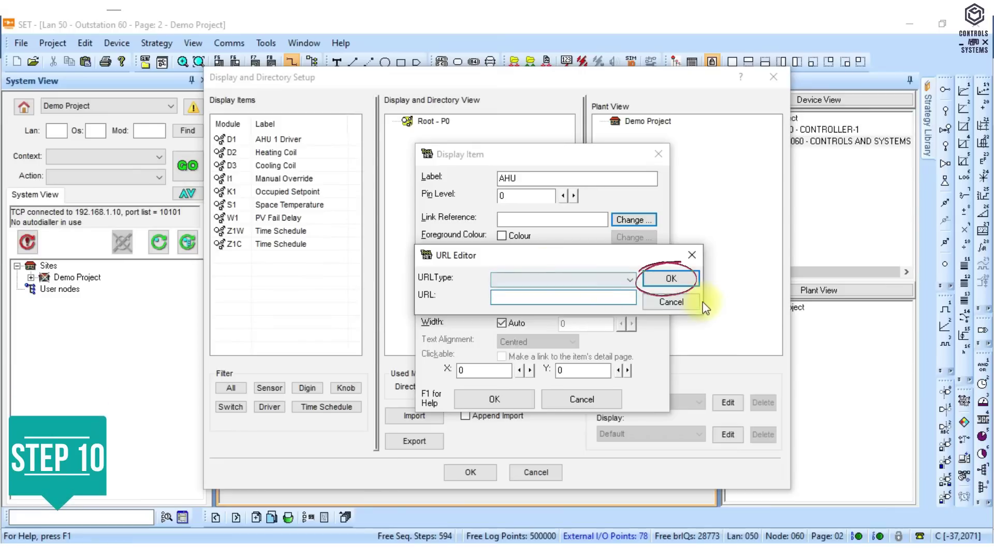
pyautogui.click(671, 279)
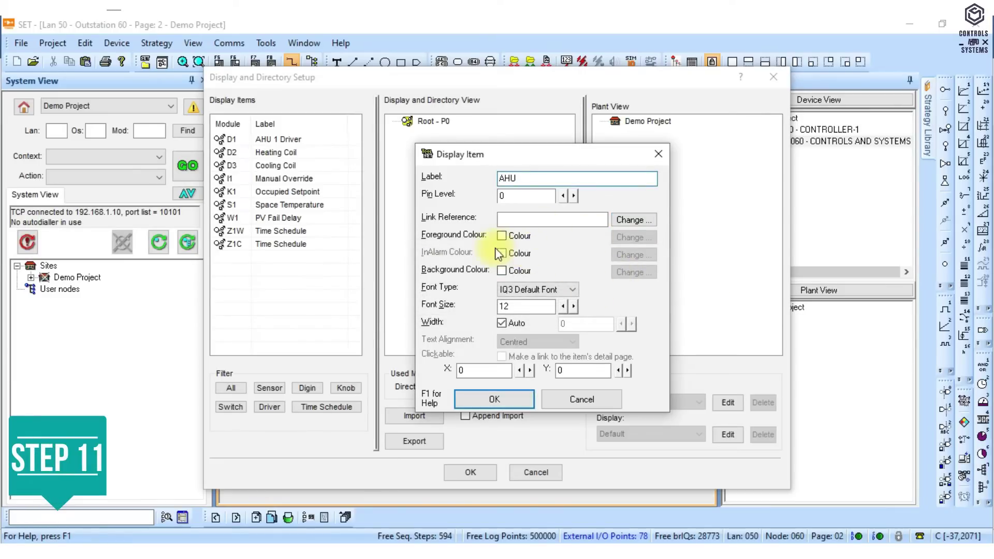
# - Try a white foreground colour for the AHU item, and disable the foreground colour again
pyautogui.click(508, 235)
pyautogui.click(595, 242)
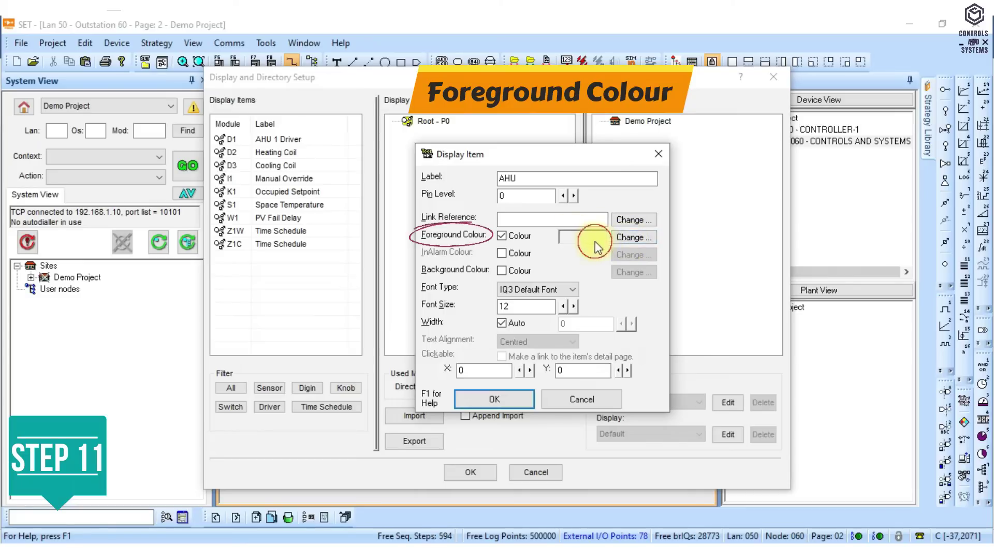
pyautogui.click(632, 237)
pyautogui.moveTo(356, 24); pyautogui.dragTo(586, 185)
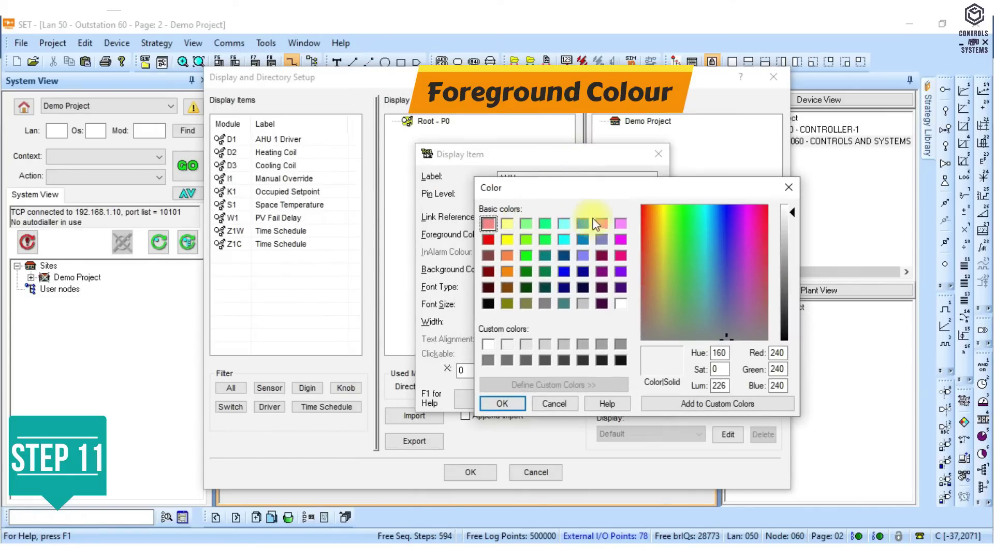
pyautogui.click(621, 302)
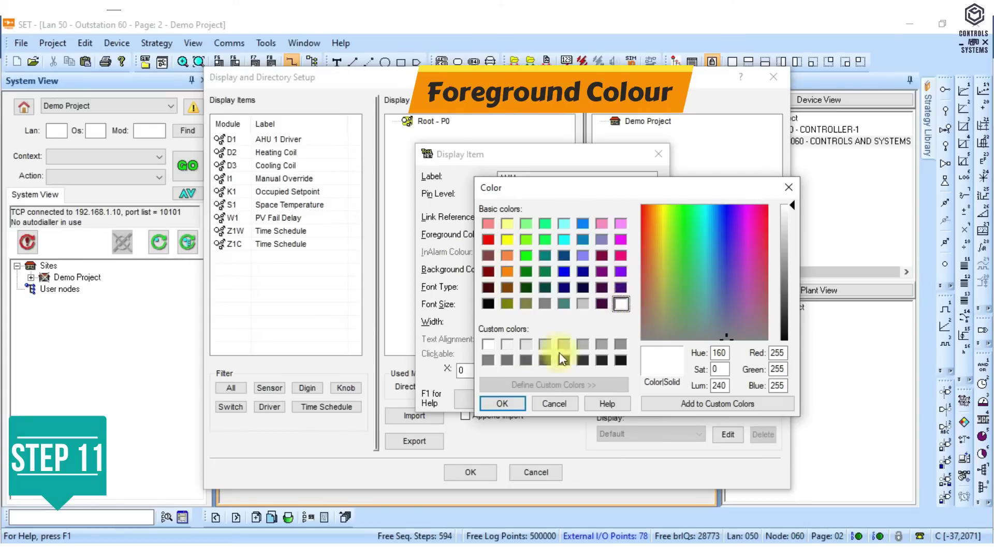
pyautogui.click(502, 404)
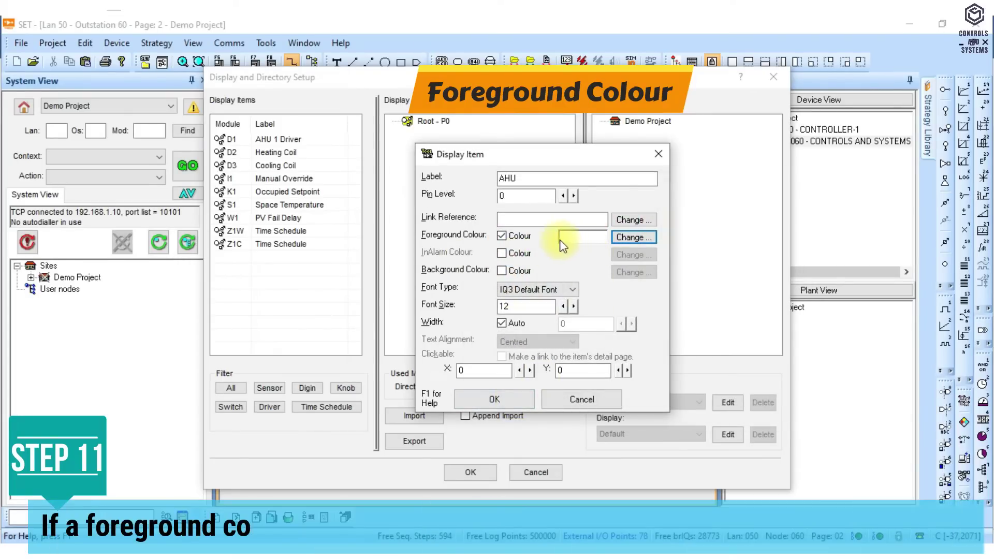
pyautogui.click(501, 237)
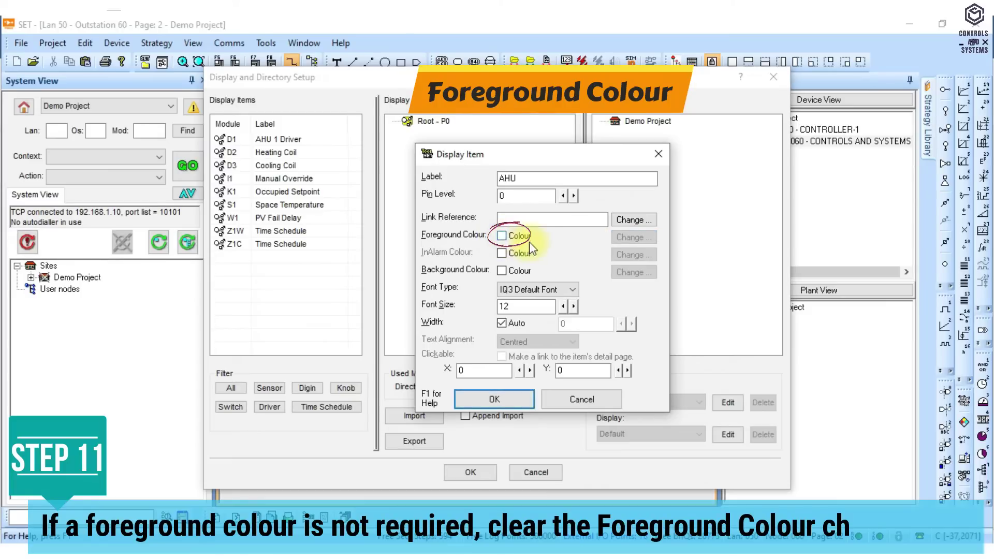
# - Try a light grey background colour (192, 192, 192) for the AHU item, and disable the background colour again
pyautogui.click(503, 270)
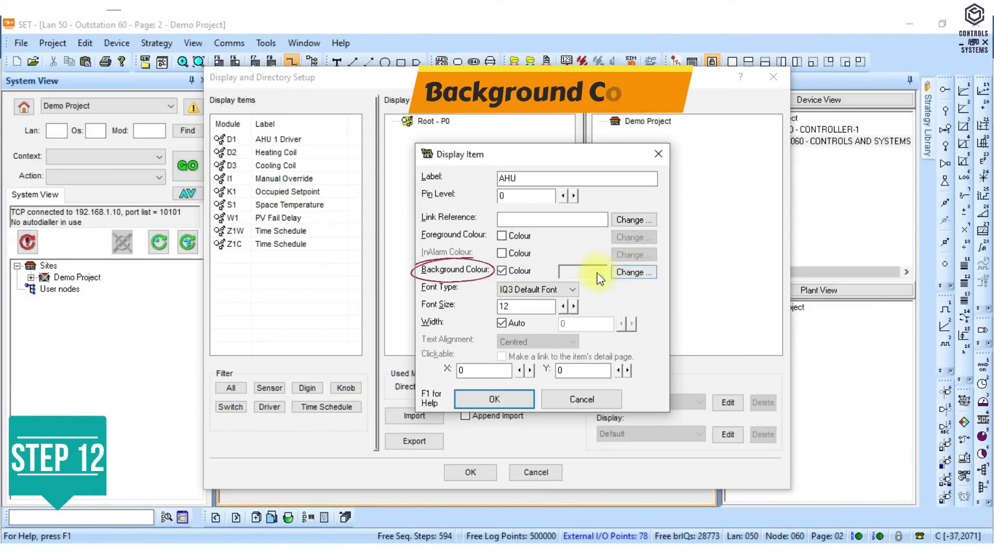
pyautogui.click(618, 274)
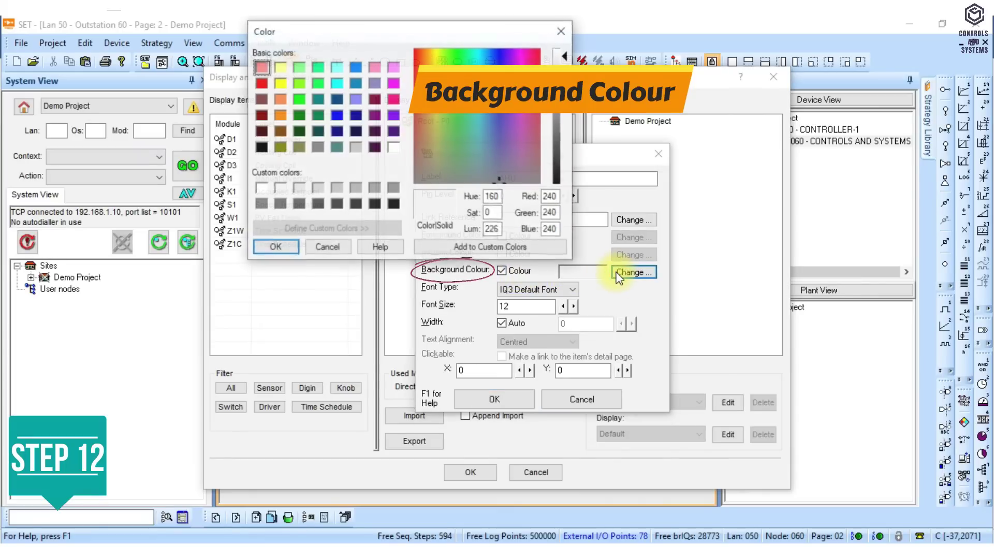
pyautogui.moveTo(392, 37); pyautogui.dragTo(580, 156)
pyautogui.click(487, 218)
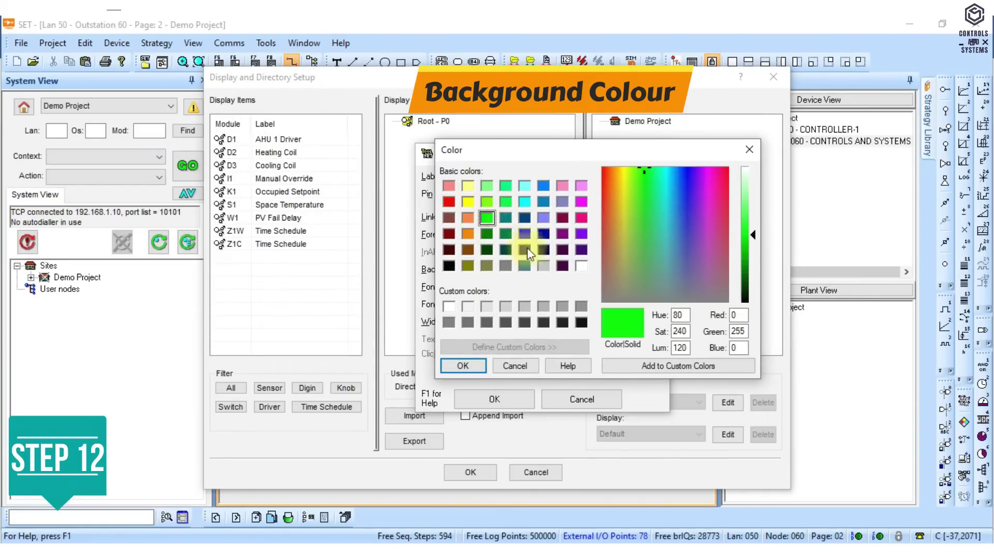
pyautogui.click(541, 266)
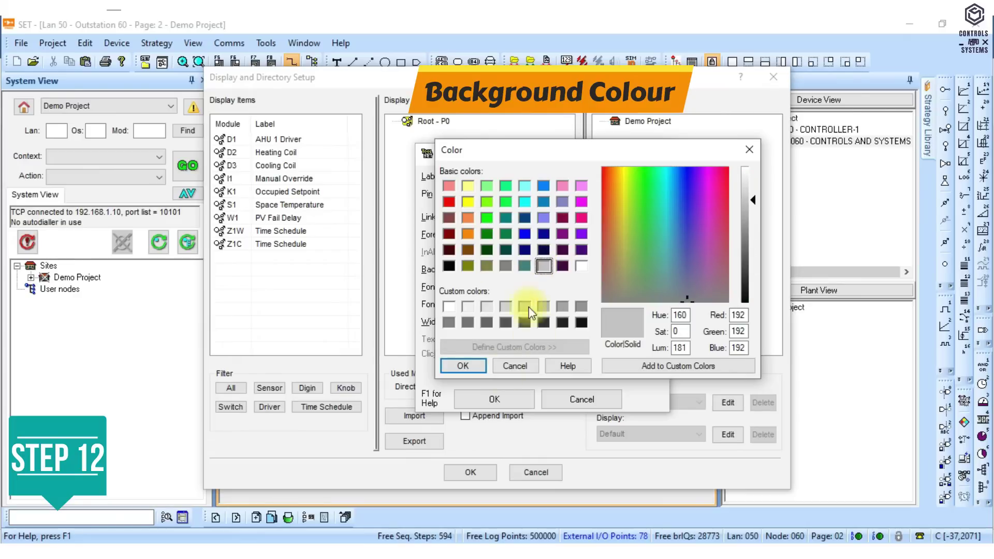
pyautogui.click(479, 368)
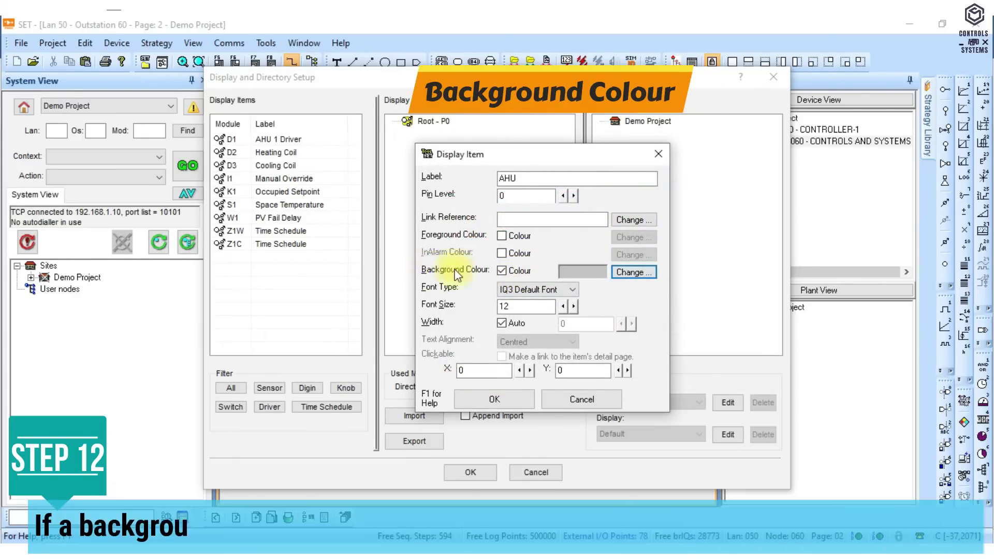
pyautogui.click(502, 271)
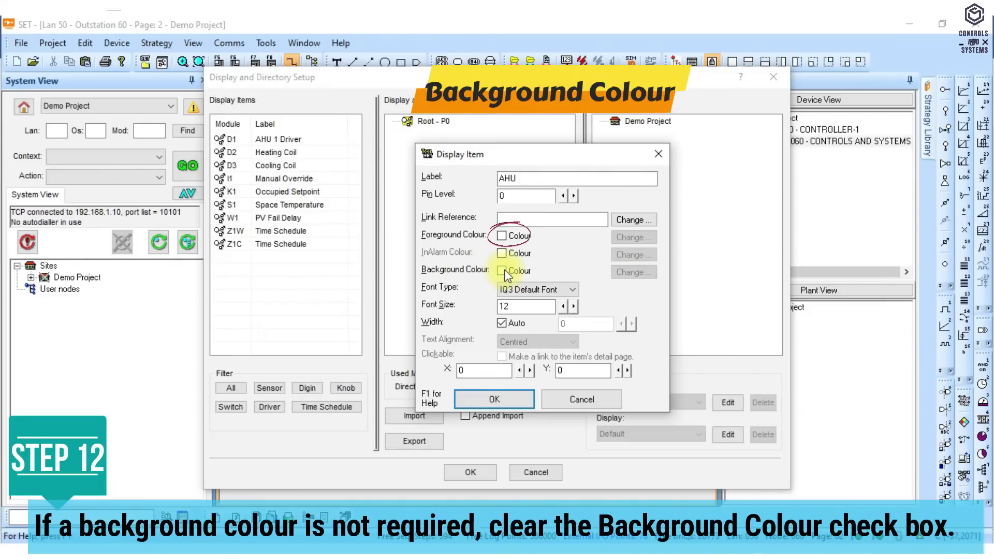
# - Set the AHU item's font type to Serif and its font size to 20
pyautogui.click(554, 291)
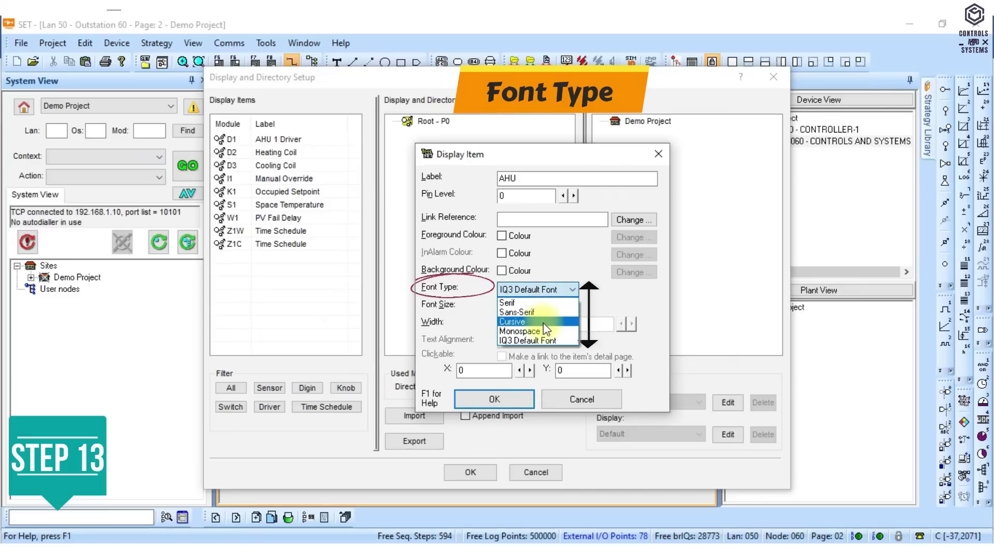
pyautogui.click(527, 304)
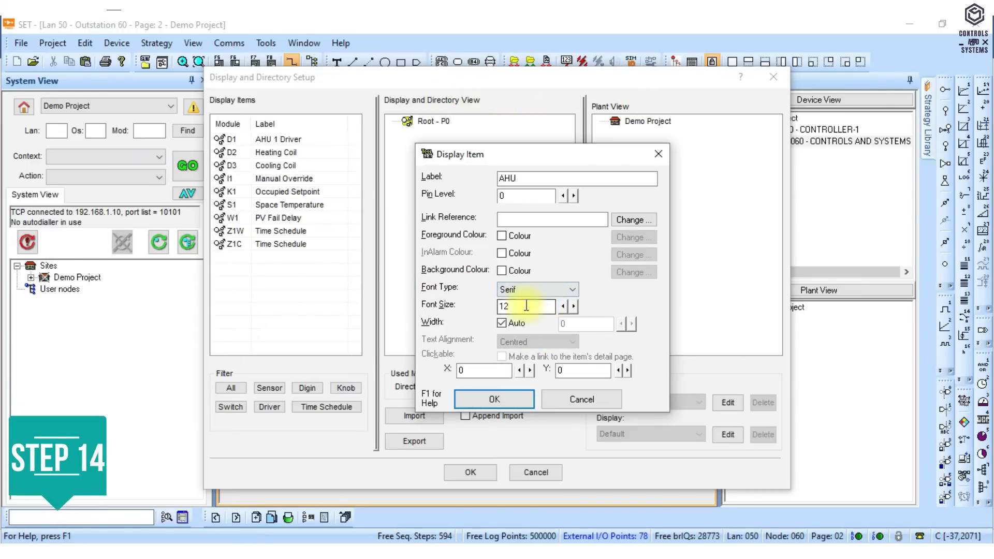
pyautogui.doubleClick(510, 311)
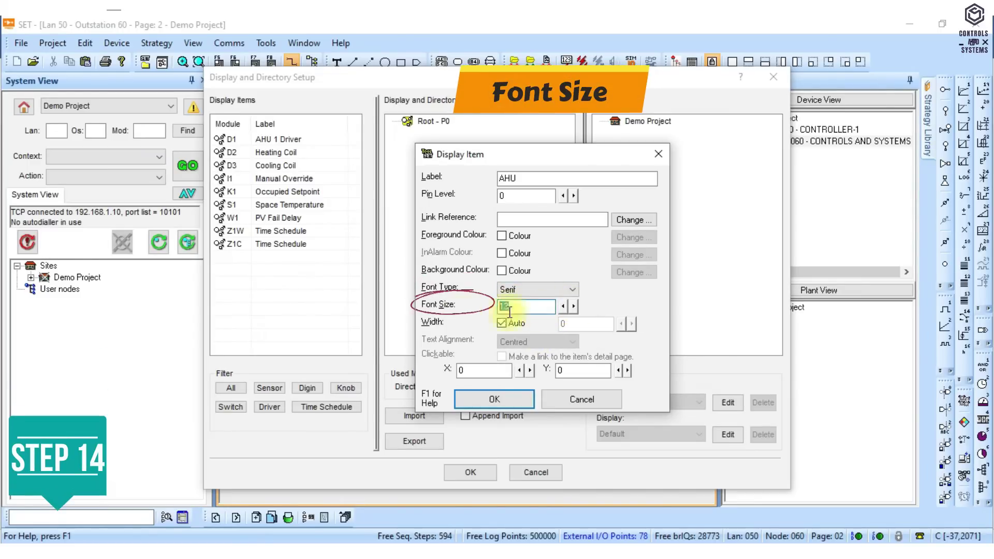
pyautogui.click(573, 305)
pyautogui.click(574, 305)
pyautogui.click(574, 305)
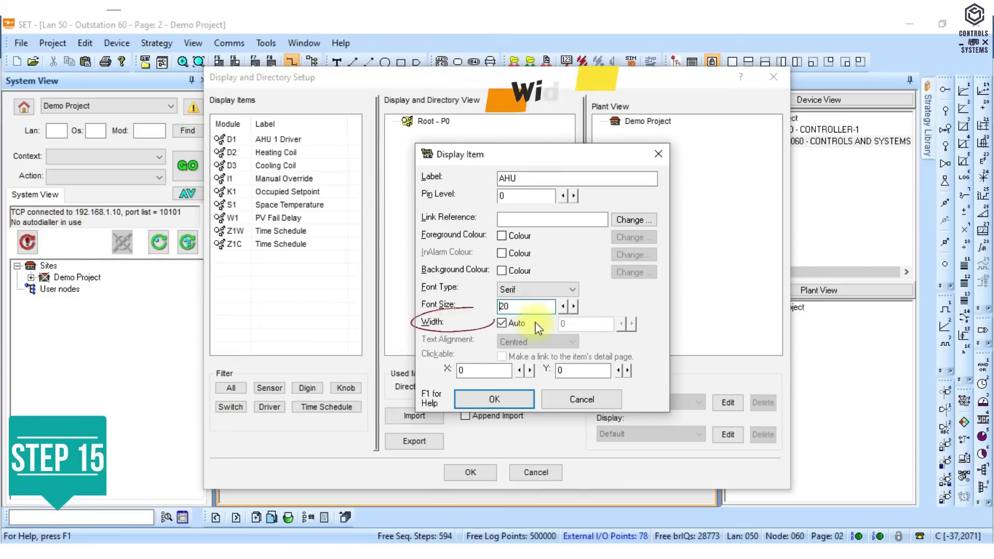
# - Turn off the AHU item's automatic width and try a manual width of 112
pyautogui.click(501, 323)
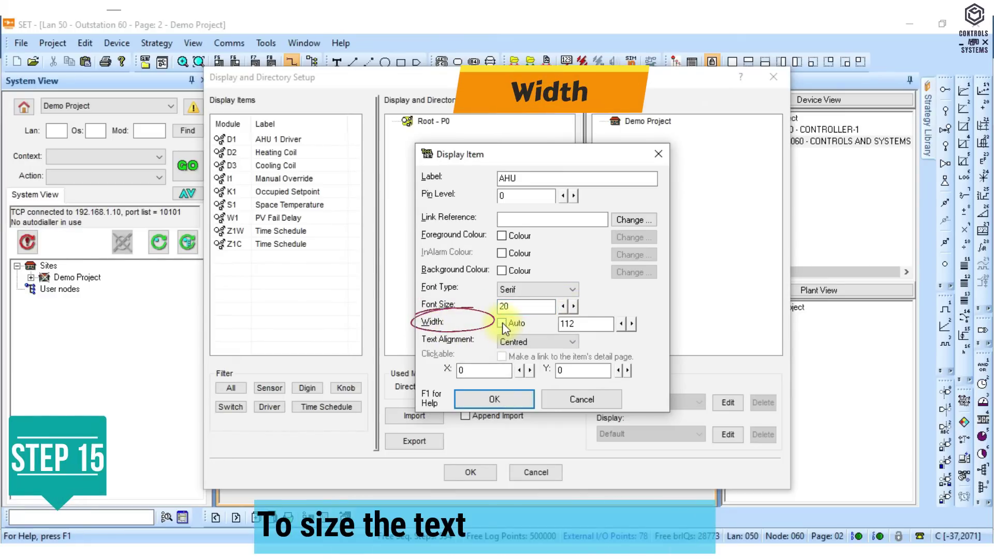
pyautogui.click(632, 324)
pyautogui.click(632, 323)
pyautogui.click(621, 323)
pyautogui.click(621, 323)
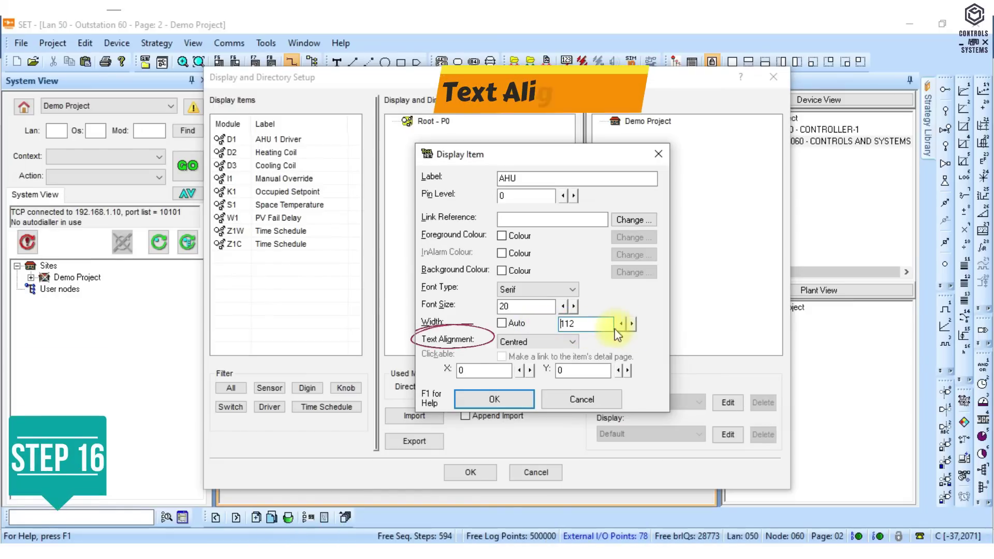
# - Review the text alignment options for the AHU item, keep Centred, and set its X position to 0
pyautogui.click(536, 342)
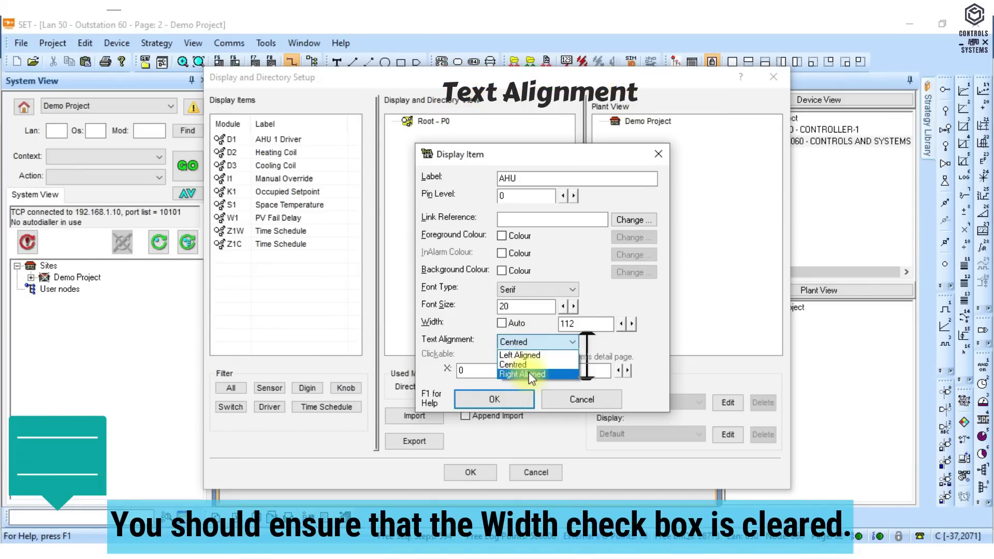
pyautogui.click(544, 341)
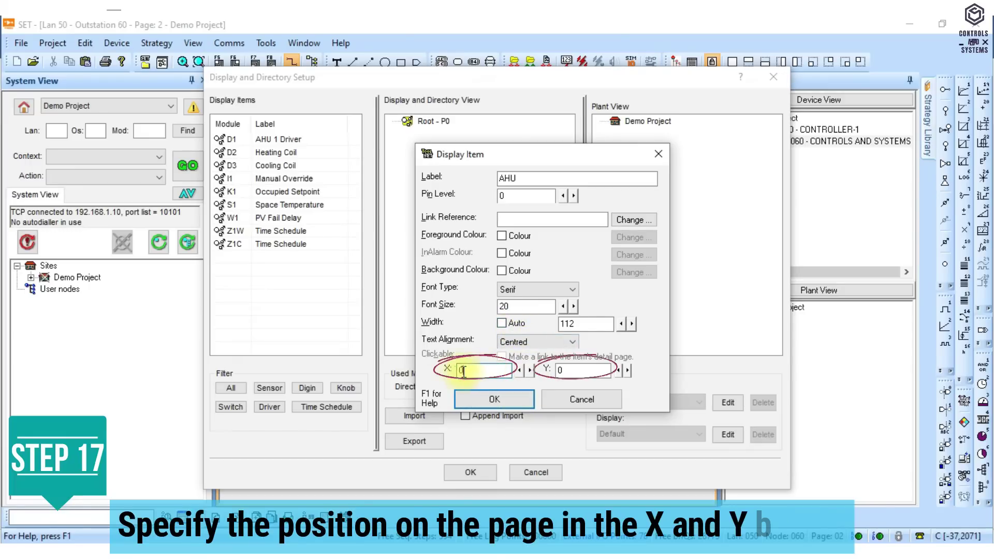
pyautogui.doubleClick(481, 366)
pyautogui.write('0')
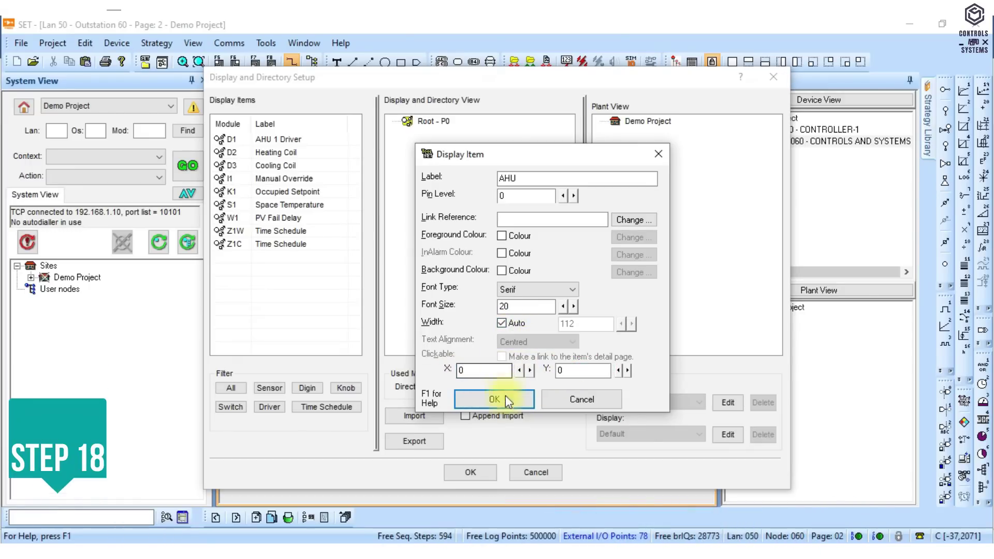
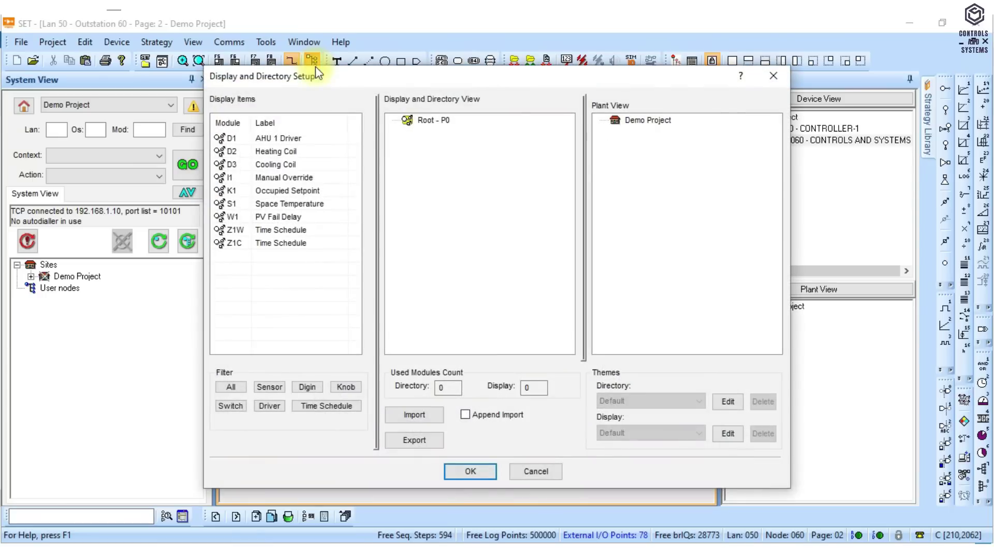
# - Reopen the Display and Directory Setup and insert a directory titled AHUs under P0, keeping its pin level at 0
pyautogui.press('Escape')
pyautogui.click(258, 41)
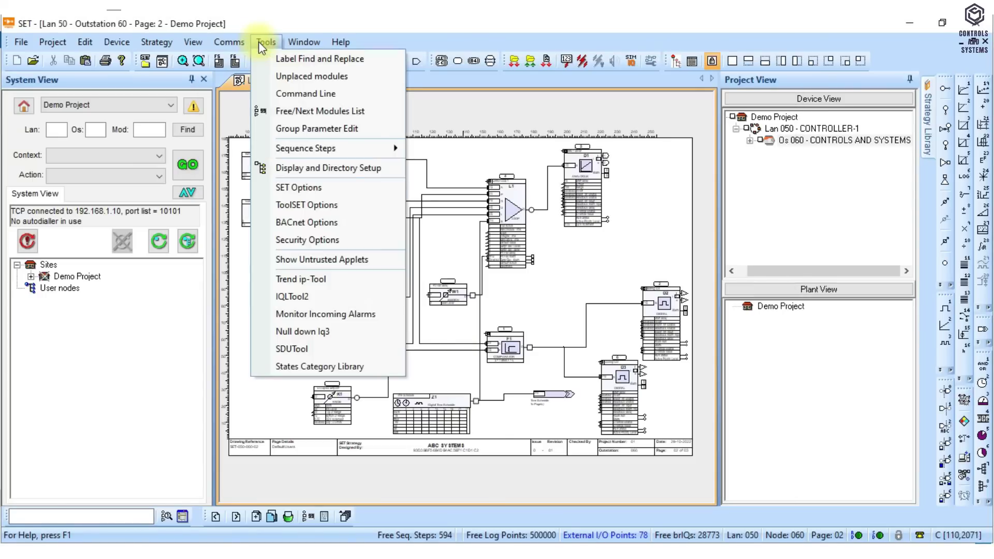
pyautogui.click(288, 165)
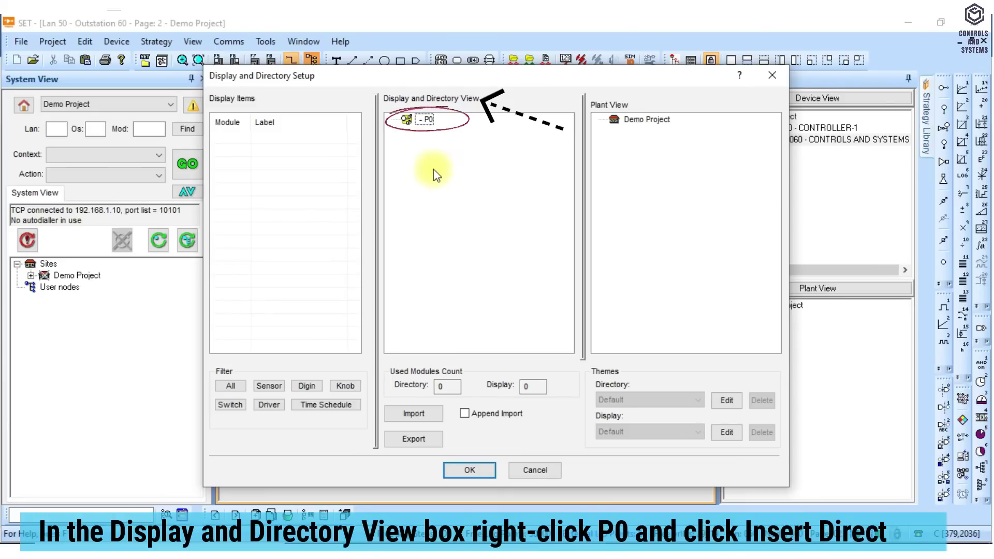
pyautogui.rightClick(428, 124)
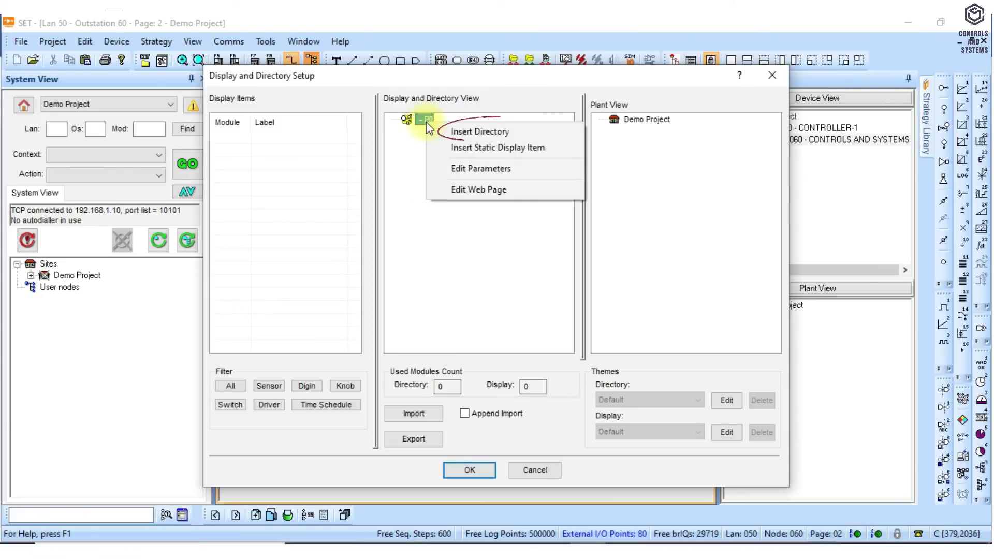
pyautogui.click(554, 132)
pyautogui.click(527, 65)
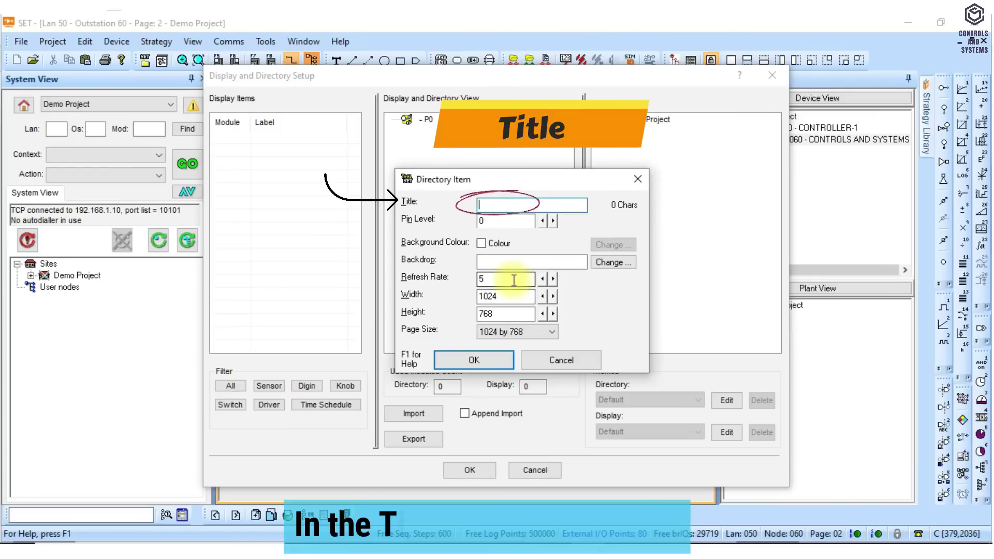
pyautogui.write('AHUs')
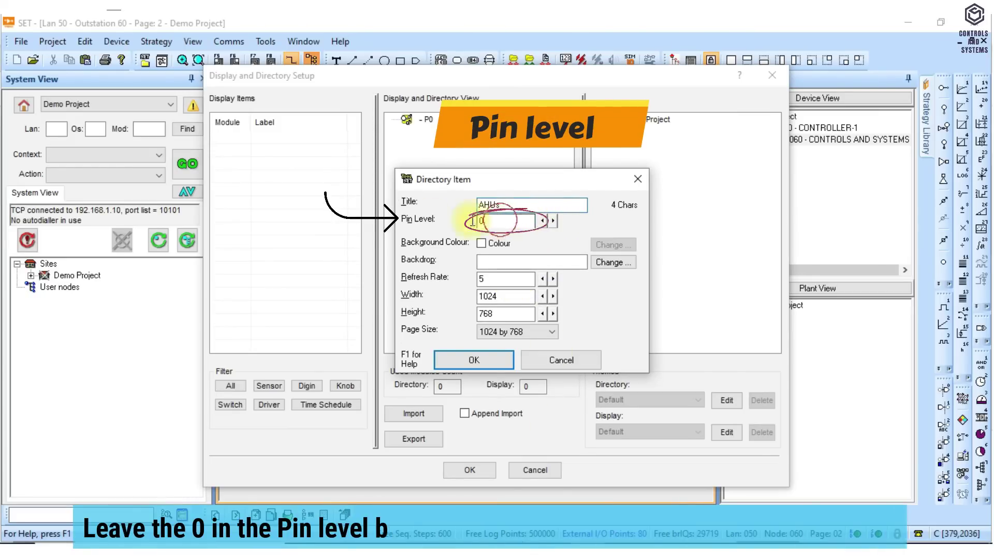
pyautogui.click(506, 220)
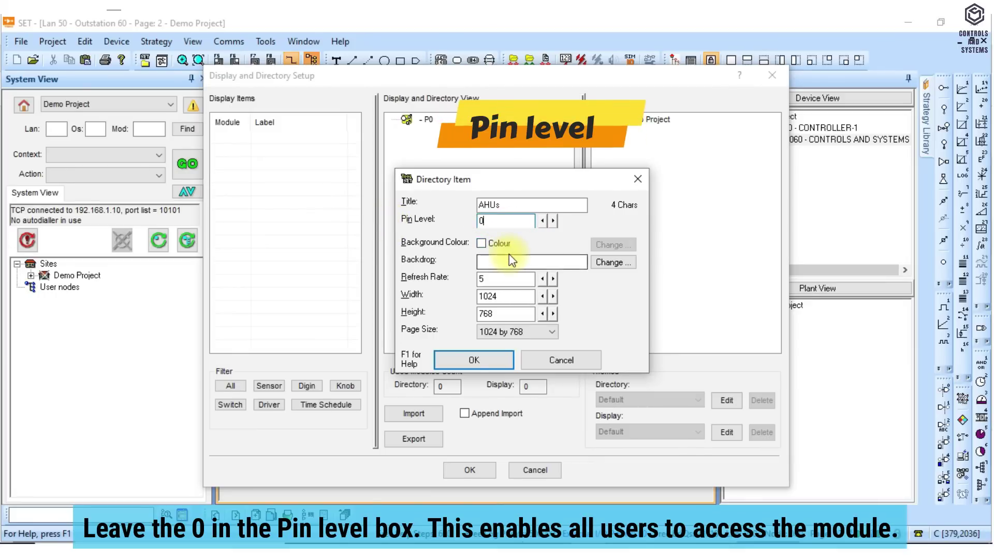
# - Try a light yellow background colour (255, 255, 128) for the AHUs directory, and disable the background colour again
pyautogui.click(482, 243)
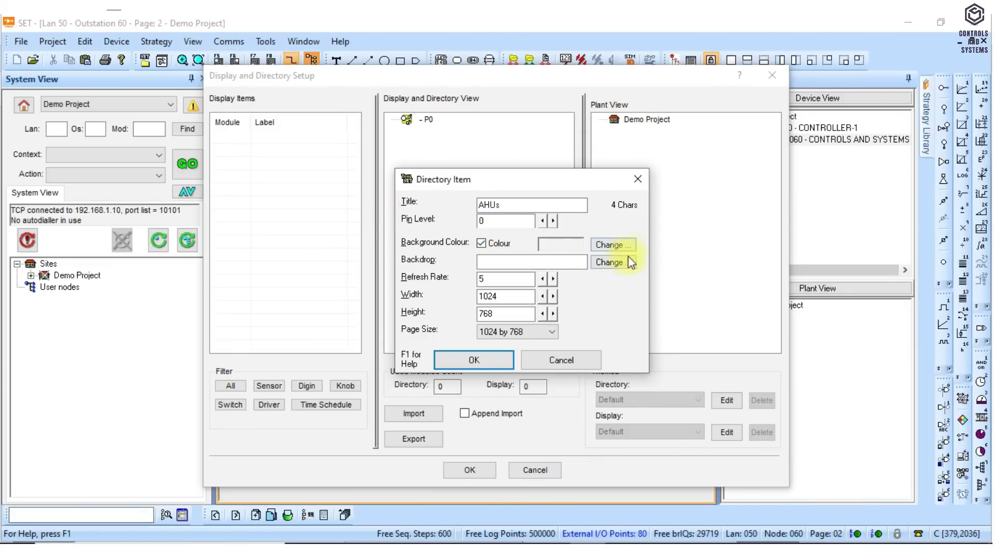
pyautogui.click(613, 245)
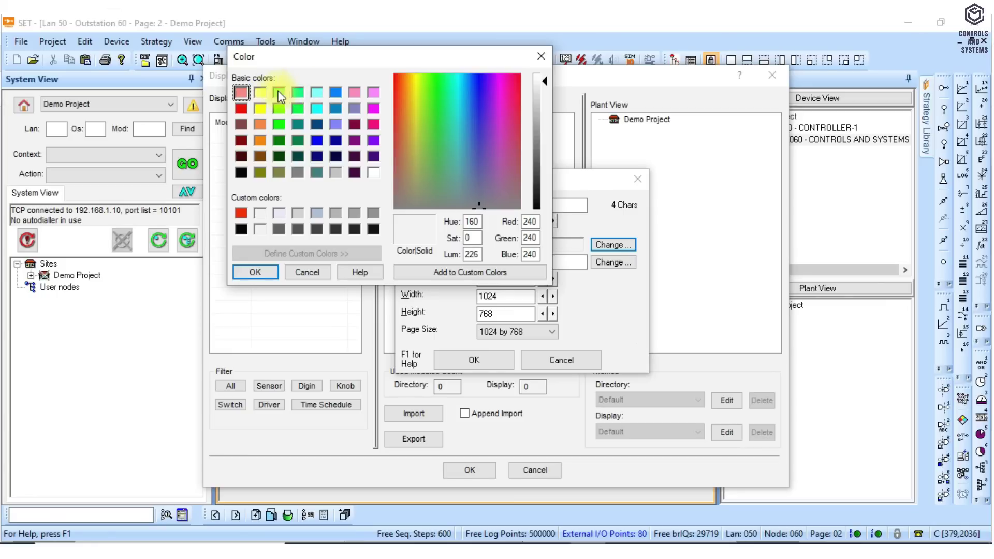
pyautogui.click(318, 91)
pyautogui.click(259, 93)
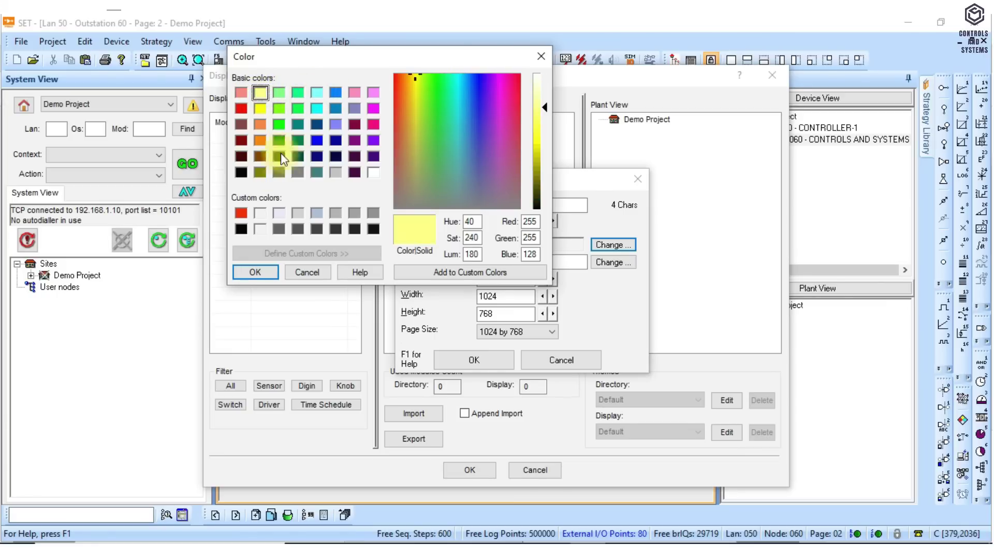
pyautogui.click(255, 272)
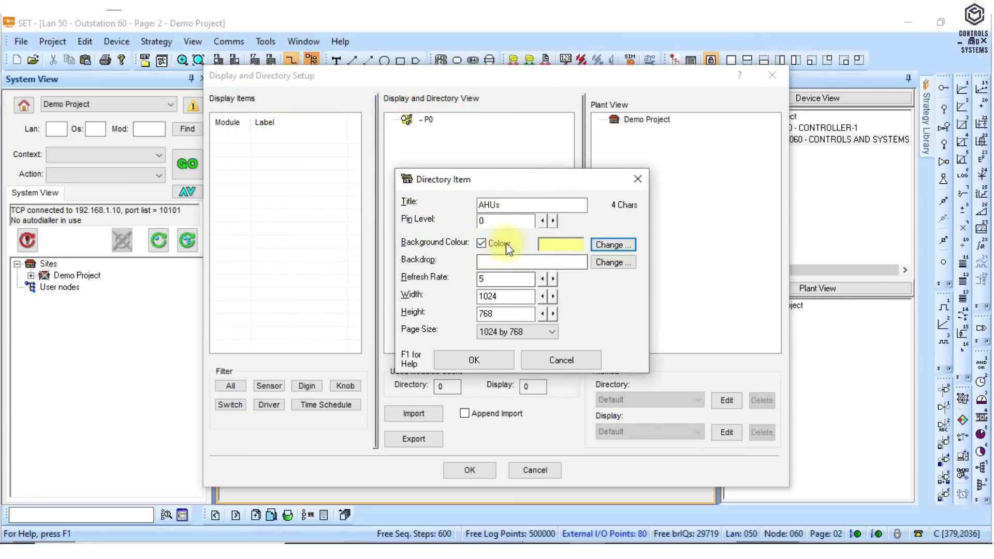
pyautogui.click(500, 242)
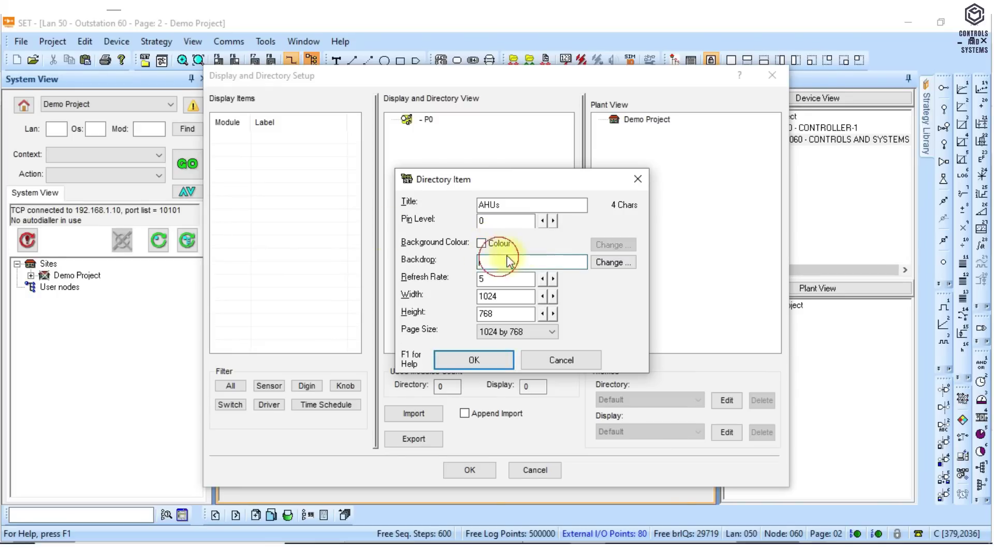
# - Set the AHUs directory's refresh rate to 10, keep its page size at 1024 by 768, and accept the directory
pyautogui.click(553, 279)
pyautogui.click(553, 279)
pyautogui.click(554, 280)
pyautogui.click(554, 280)
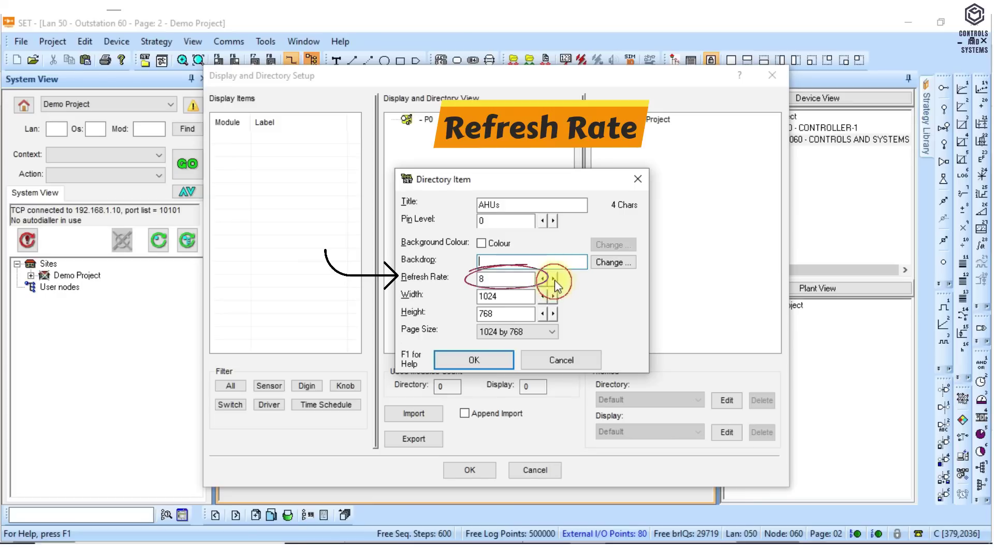
pyautogui.click(554, 279)
pyautogui.click(553, 279)
pyautogui.click(506, 298)
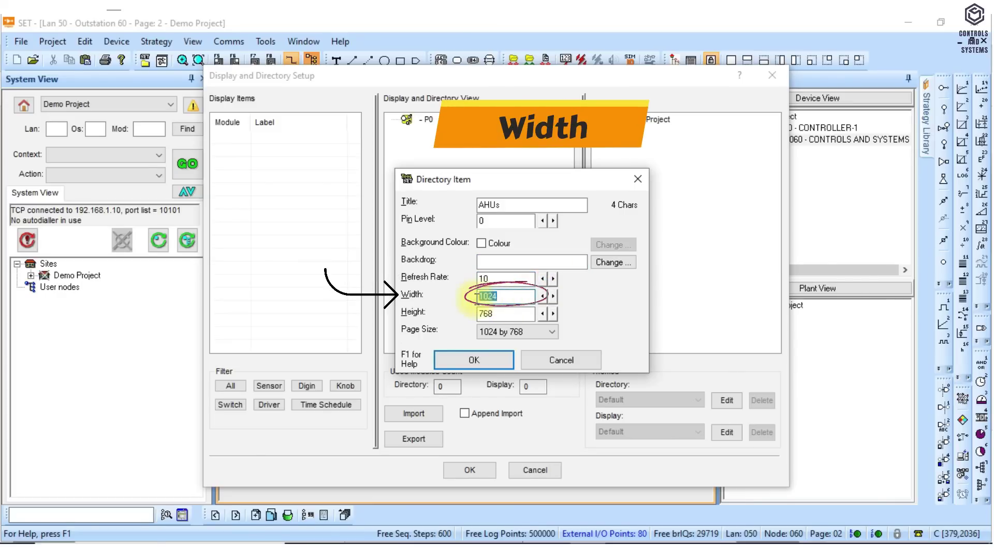
pyautogui.click(505, 315)
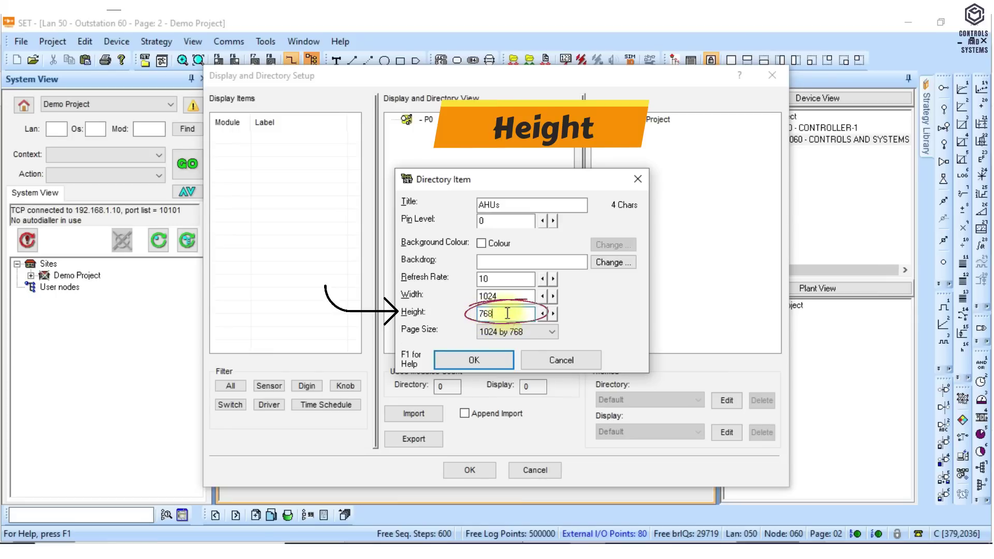
pyautogui.click(529, 333)
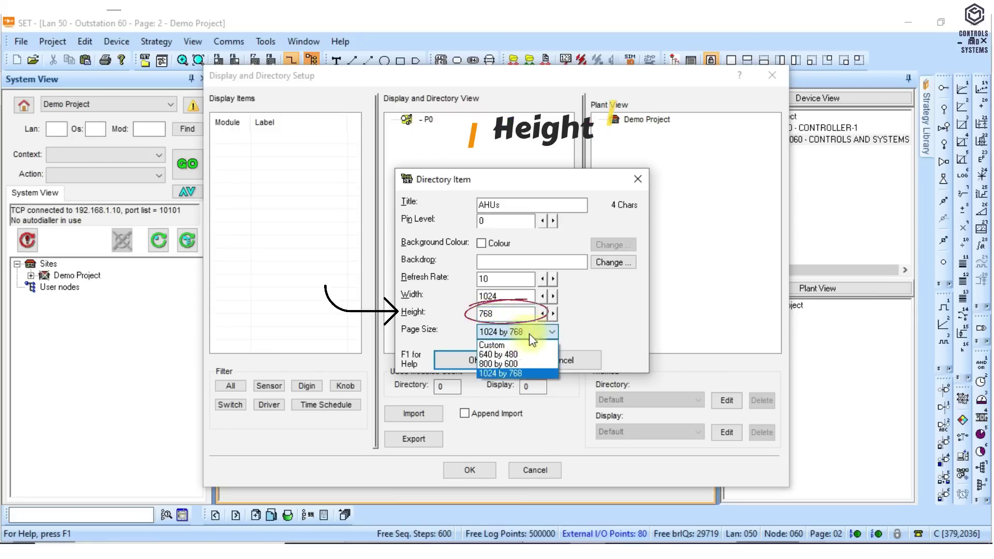
pyautogui.click(502, 370)
pyautogui.click(479, 360)
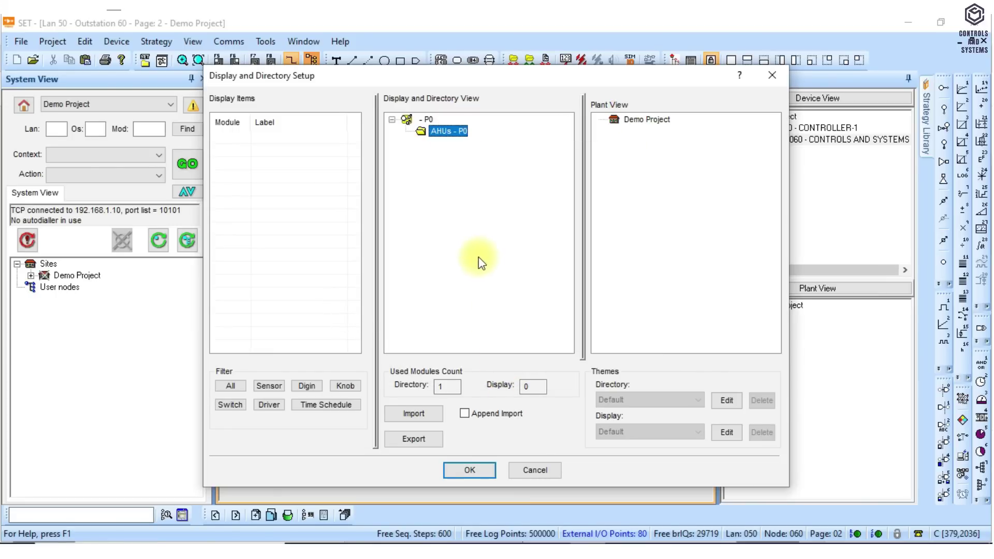
# - Insert a subdirectory titled AHU-1 under AHUs with the default page settings
pyautogui.rightClick(446, 131)
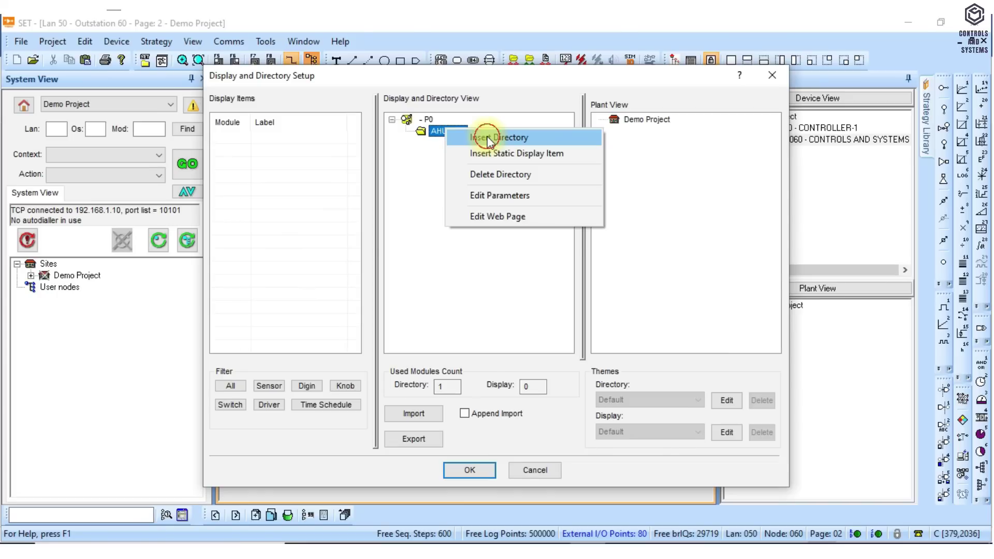
pyautogui.click(489, 138)
pyautogui.write('AHU-1')
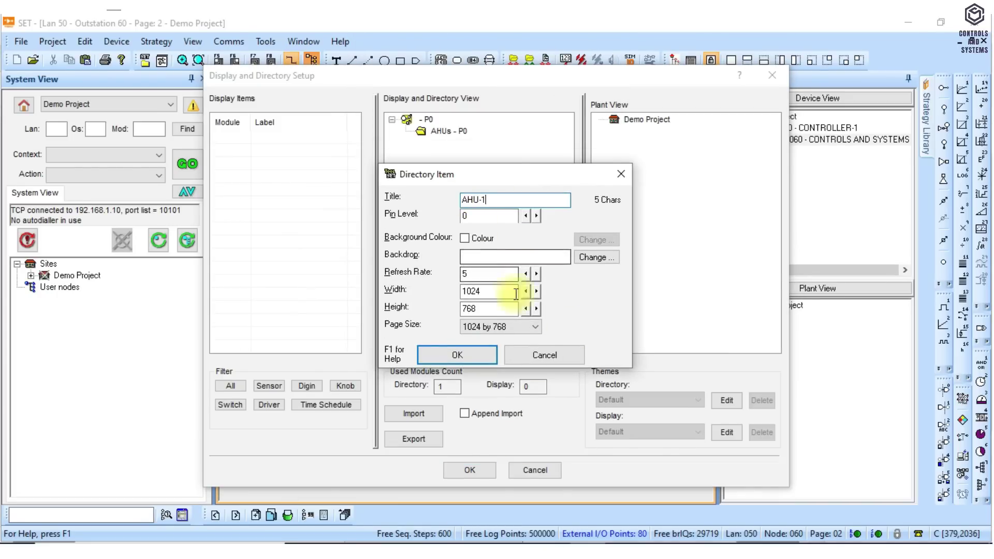
pyautogui.click(493, 261)
pyautogui.press('Tab')
pyautogui.press('Tab')
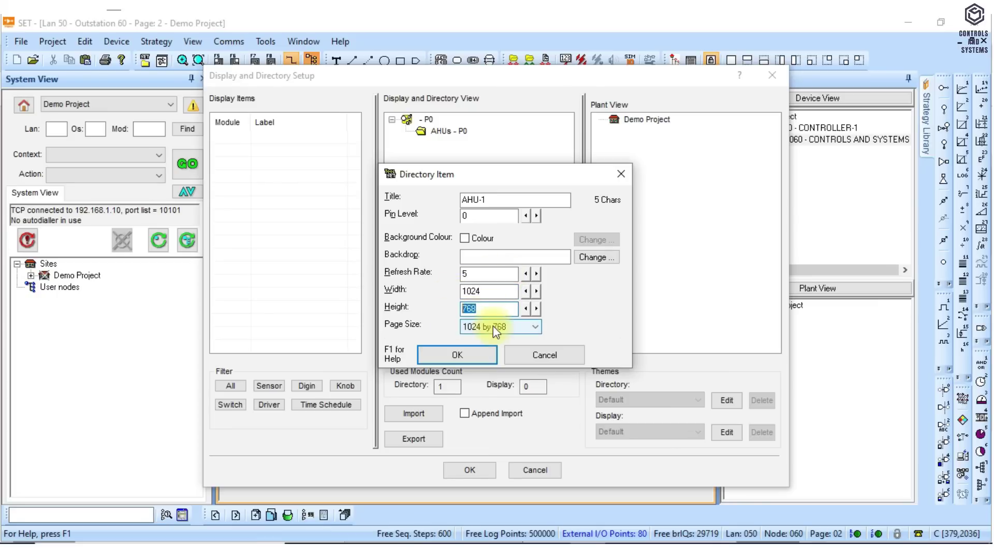
pyautogui.click(473, 357)
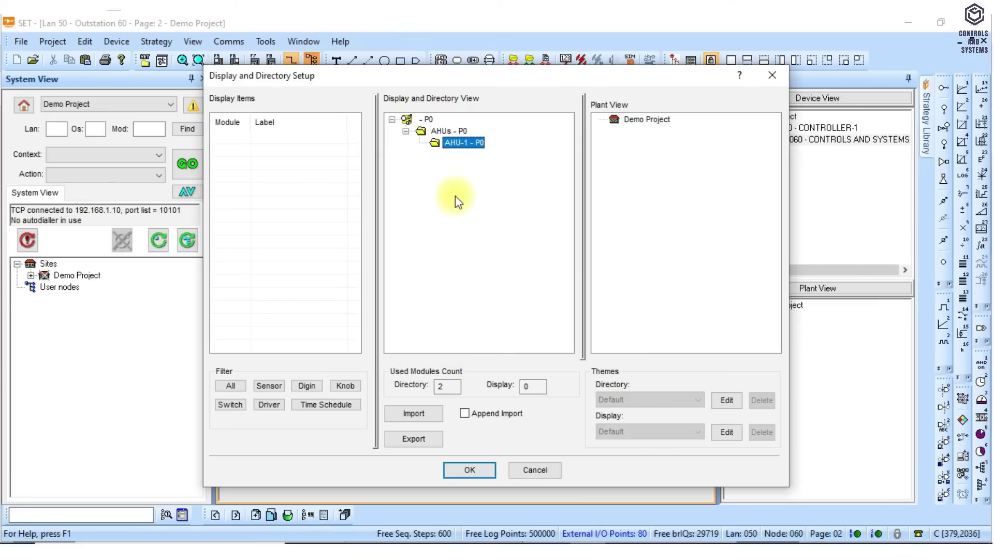
# - Insert a second subdirectory titled AHU-2 under AHUs and increase its refresh rate
pyautogui.rightClick(443, 128)
pyautogui.click(479, 133)
pyautogui.click(462, 73)
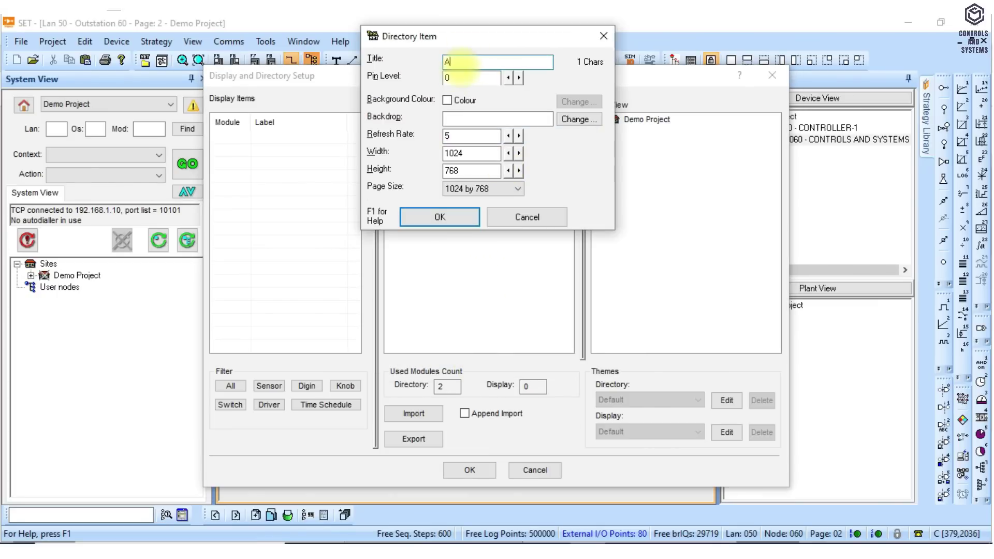
pyautogui.write('2')
pyautogui.click(519, 136)
pyautogui.click(520, 135)
pyautogui.click(519, 136)
pyautogui.click(520, 136)
pyautogui.click(520, 136)
pyautogui.click(456, 217)
# - Insert a third subdirectory titled AHU-3 under AHUs with the default page settings
pyautogui.rightClick(495, 231)
pyautogui.click(528, 236)
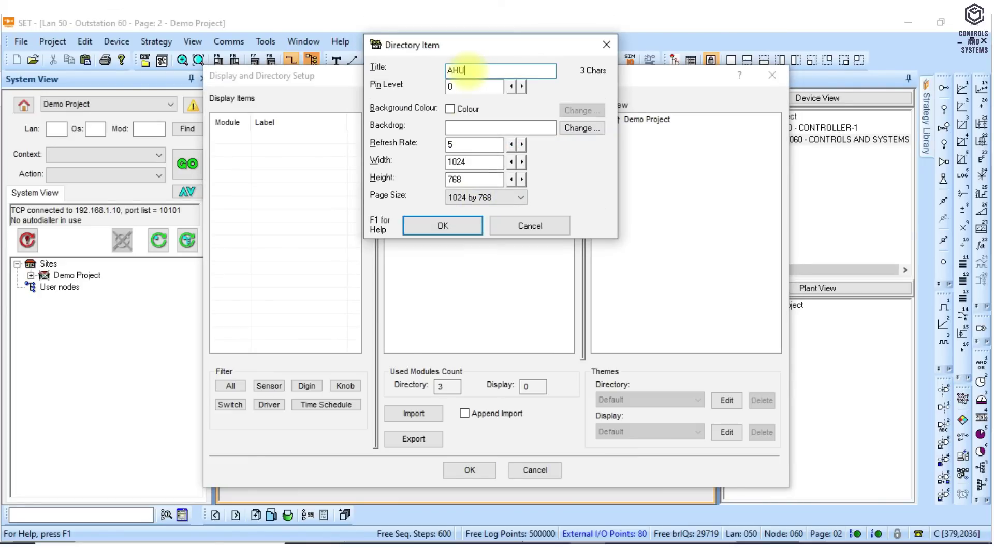
pyautogui.click(500, 128)
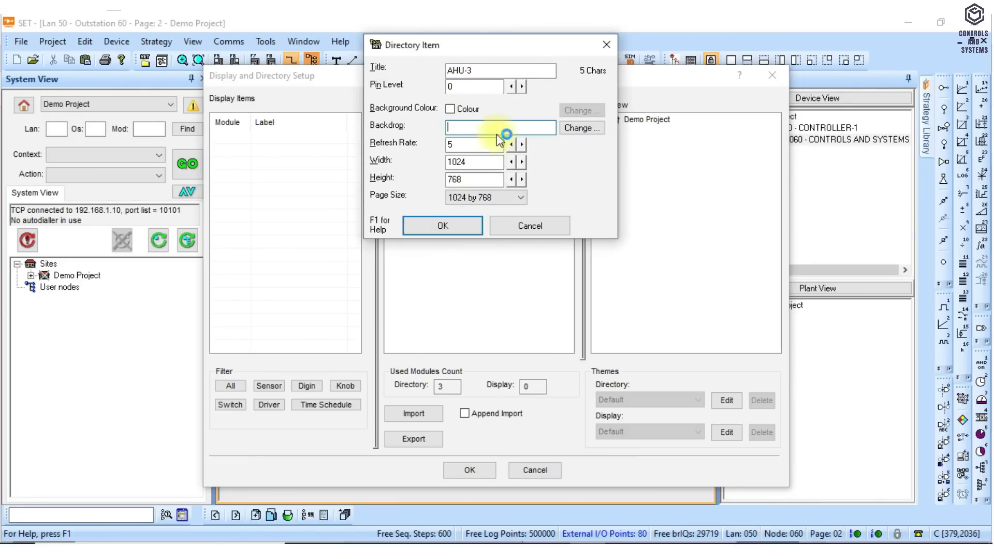
pyautogui.press('Tab')
pyautogui.press('Tab')
pyautogui.press('Tab')
pyautogui.press('Return')
# - Edit the parameters of the root P0 directory to title it Main Plant, and check the used directory modules count
pyautogui.rightClick(433, 122)
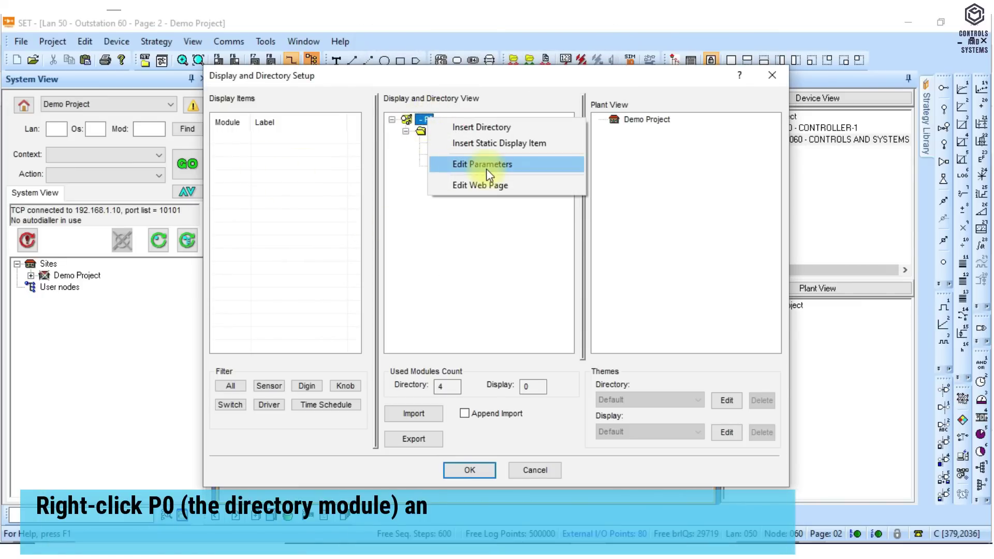
pyautogui.click(486, 164)
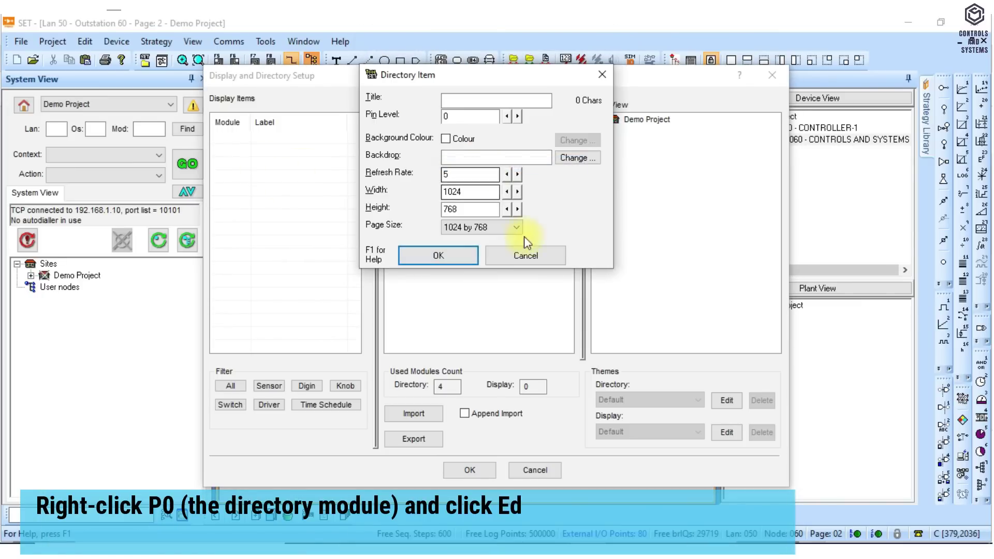
pyautogui.doubleClick(479, 101)
pyautogui.click(480, 101)
pyautogui.doubleClick(479, 101)
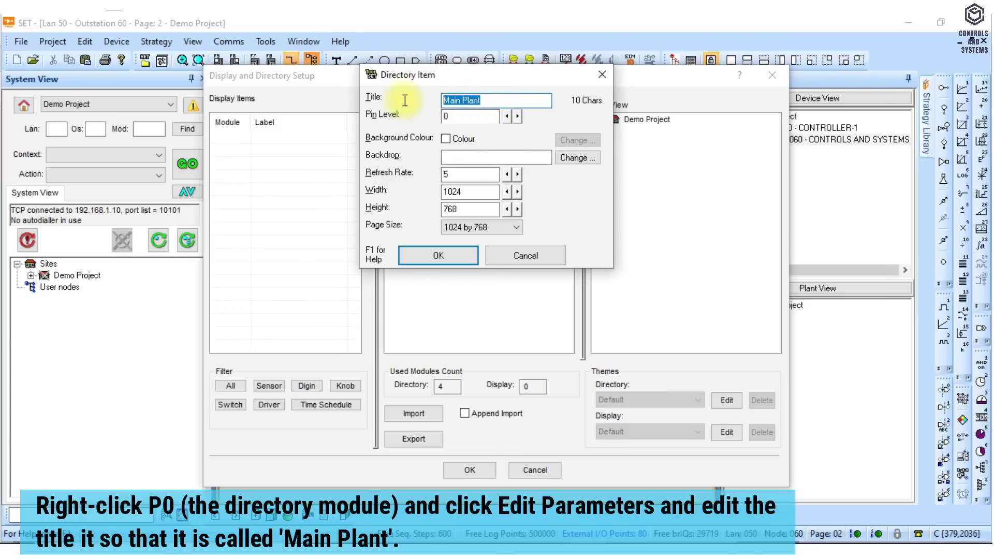
pyautogui.click(439, 255)
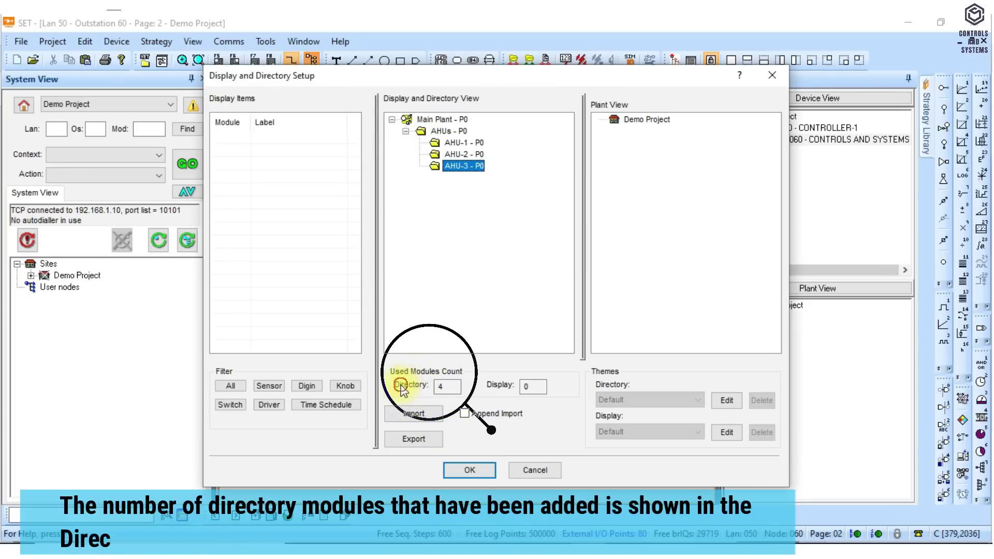
pyautogui.doubleClick(456, 388)
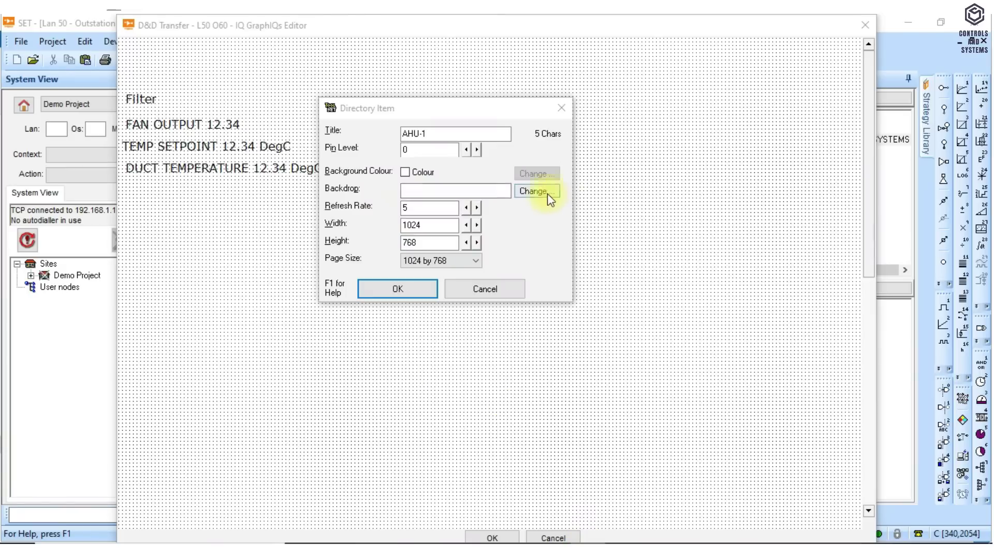
# - Choose an air handling unit image as the backdrop of the AHU-1 page and apply it
pyautogui.click(549, 198)
pyautogui.click(280, 154)
pyautogui.moveTo(386, 214); pyautogui.dragTo(436, 232)
pyautogui.moveTo(411, 267); pyautogui.dragTo(450, 268)
pyautogui.click(270, 156)
pyautogui.click(500, 286)
pyautogui.click(391, 293)
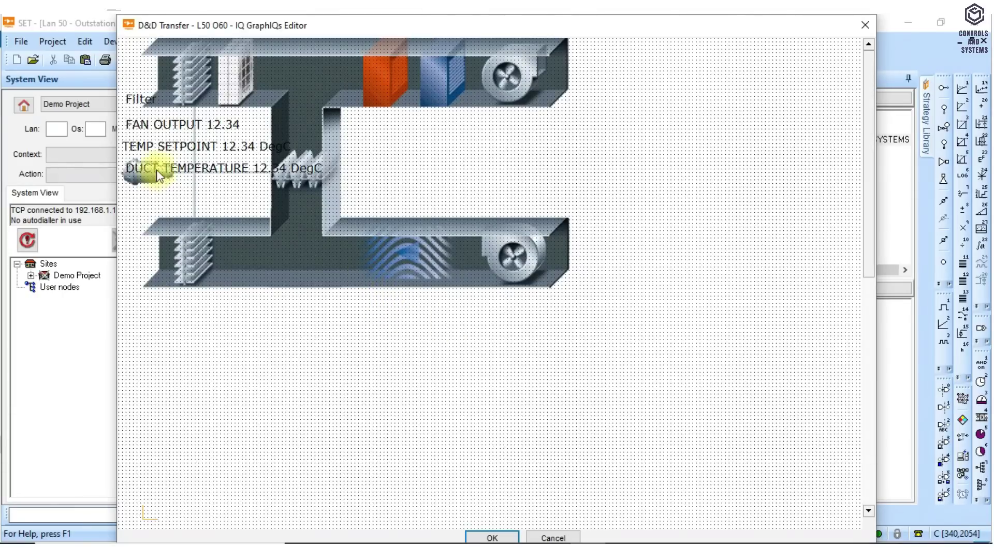
# - Move the DUCT TEMPERATURE, TEMP SETPOINT and Filter labels below the ductwork, and the FAN OUTPUT label beneath the upper fan
pyautogui.moveTo(158, 176); pyautogui.dragTo(209, 311)
pyautogui.moveTo(147, 152); pyautogui.dragTo(219, 327)
pyautogui.moveTo(160, 134); pyautogui.dragTo(502, 133)
pyautogui.moveTo(149, 100)
pyautogui.mouseDown()
pyautogui.moveTo(222, 286)
pyautogui.moveTo(152, 317)
pyautogui.mouseUp()
pyautogui.moveTo(260, 296)
pyautogui.mouseDown()
pyautogui.moveTo(320, 331)
pyautogui.moveTo(290, 337)
pyautogui.mouseUp()
pyautogui.moveTo(137, 317); pyautogui.dragTo(182, 300)
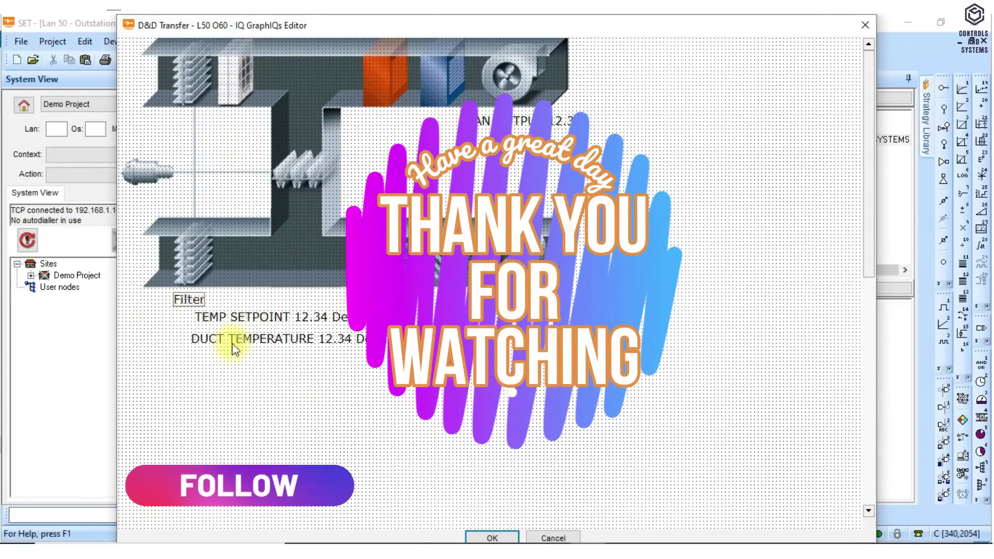